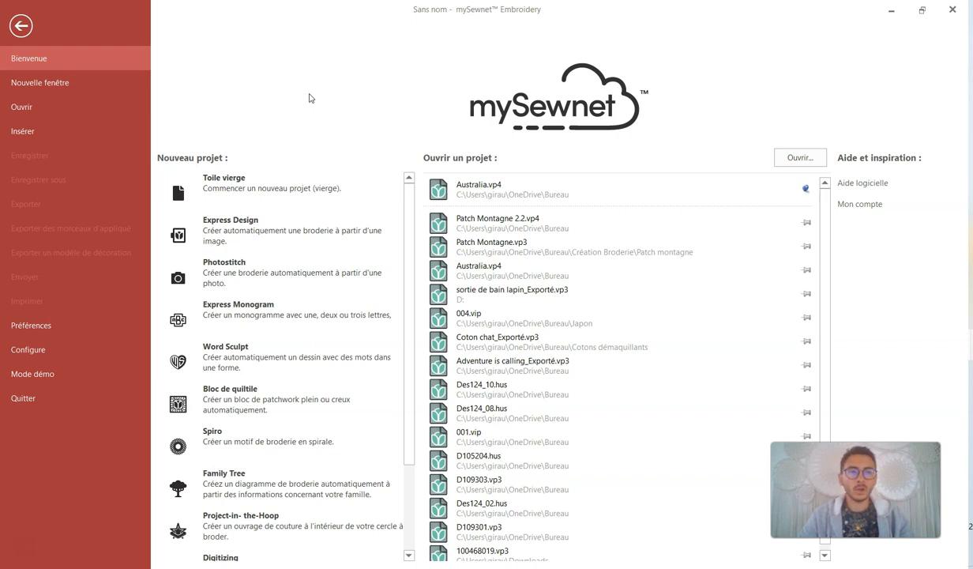
Leave the welcome page for the blank project and start the Quilt Block wizard.
{"action": "left_click", "coordinate": [21, 25]}
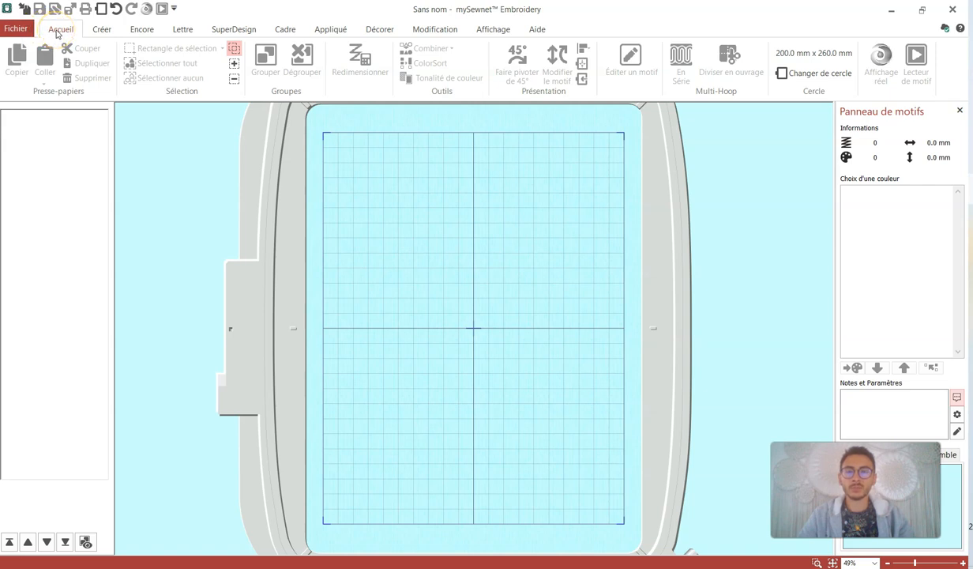
{"action": "left_click", "coordinate": [103, 32]}
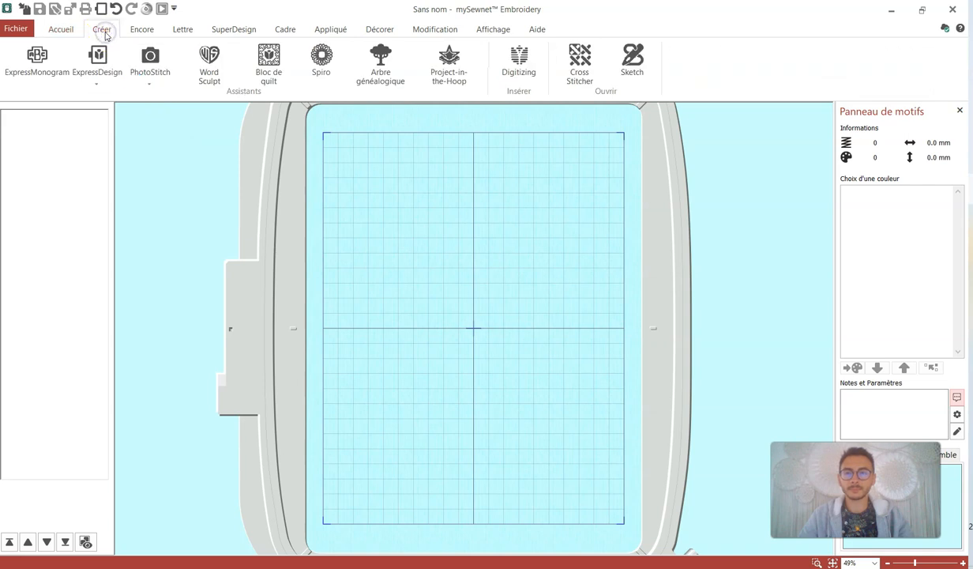
{"action": "left_click", "coordinate": [285, 75]}
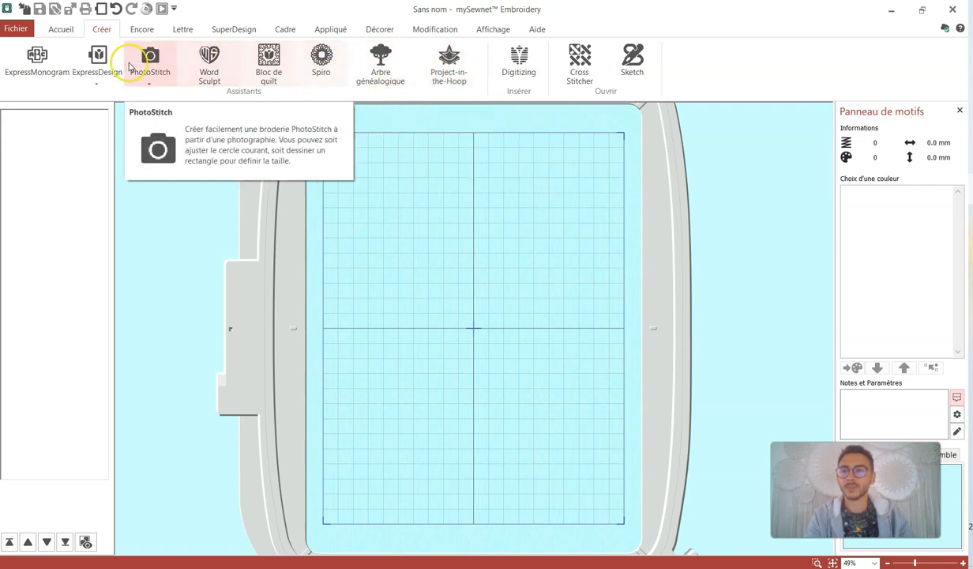
{"action": "left_click", "coordinate": [268, 73]}
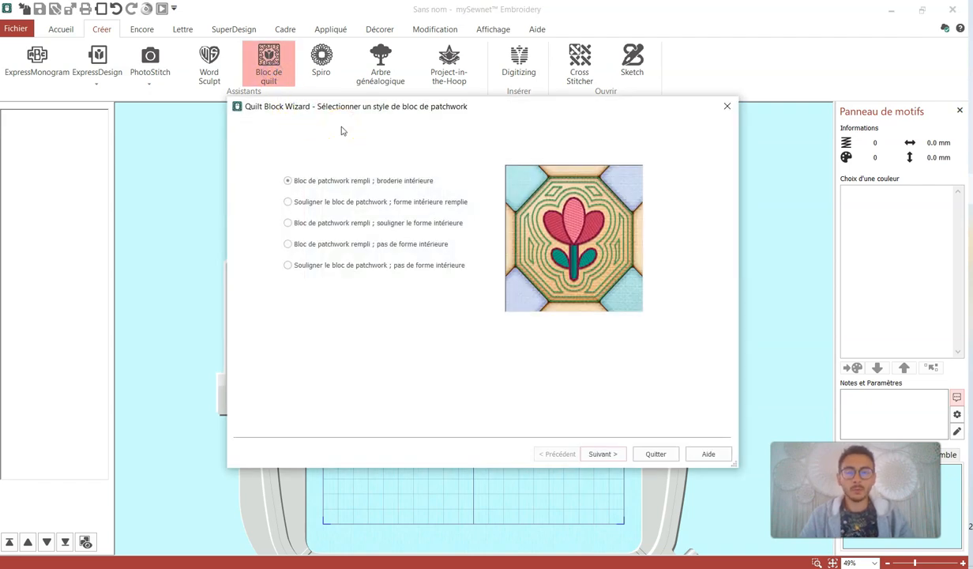
Preview the four alternative quilt block styles, from the outlined block with a filled inner shape to the outlined block without one.
{"action": "left_click", "coordinate": [341, 163]}
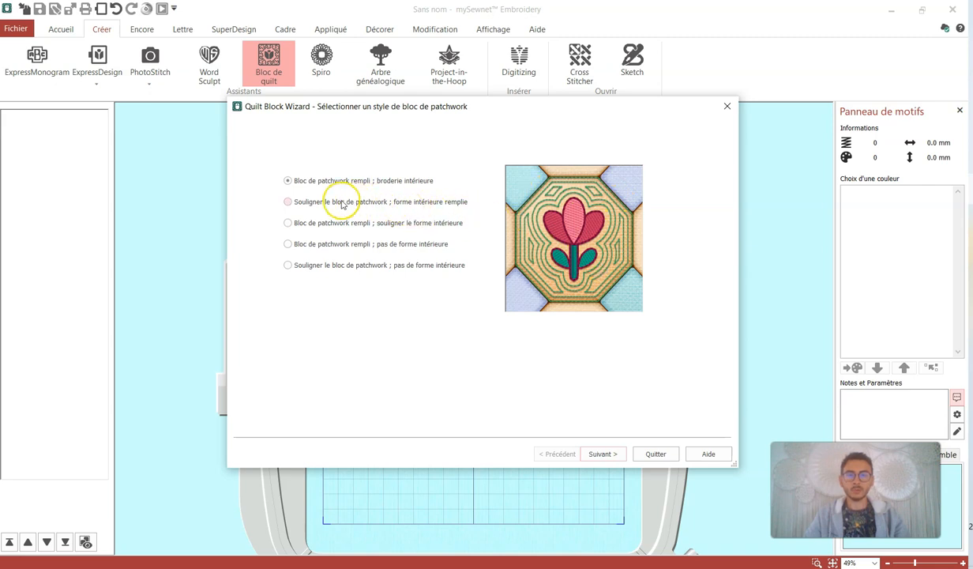
{"action": "left_click", "coordinate": [304, 201]}
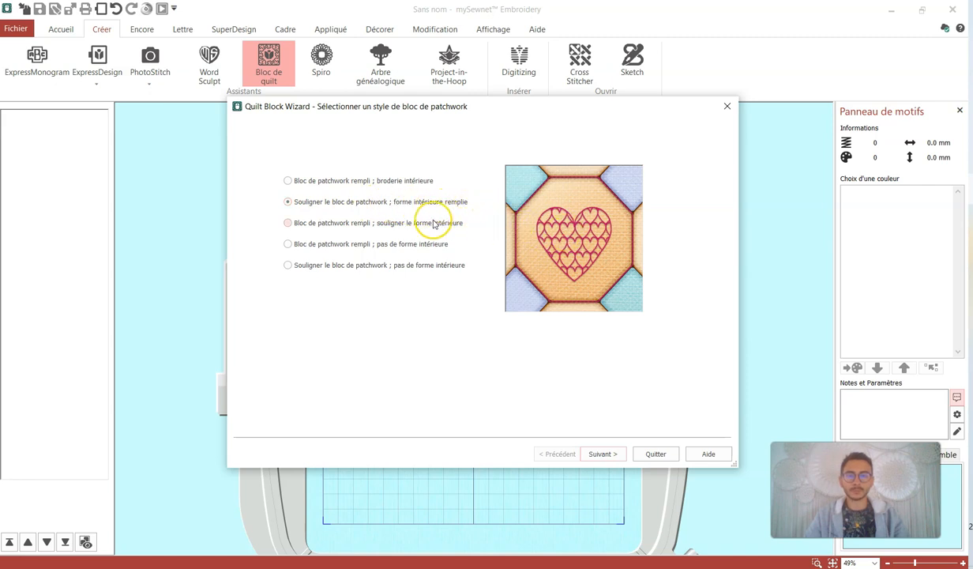
{"action": "left_click", "coordinate": [353, 227]}
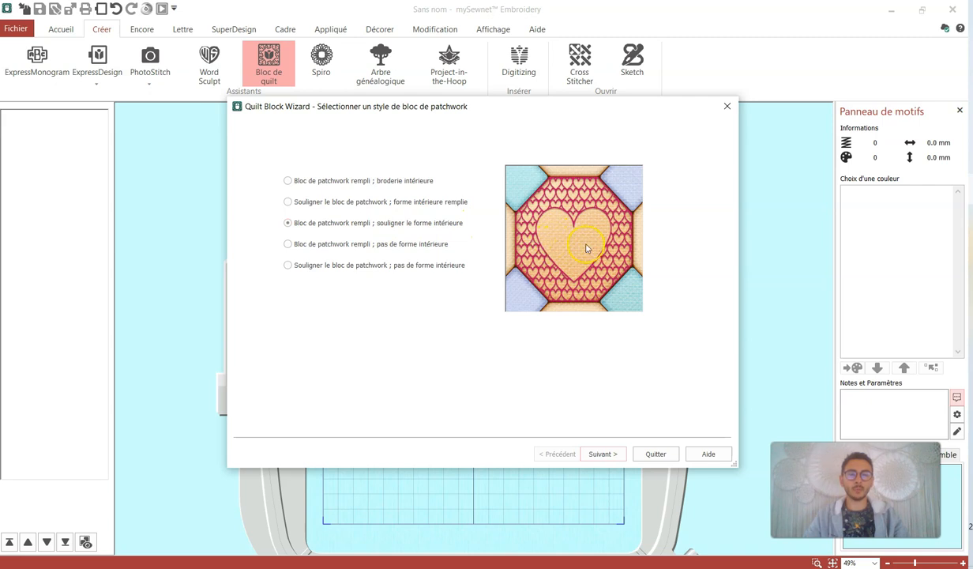
{"action": "left_click", "coordinate": [392, 245]}
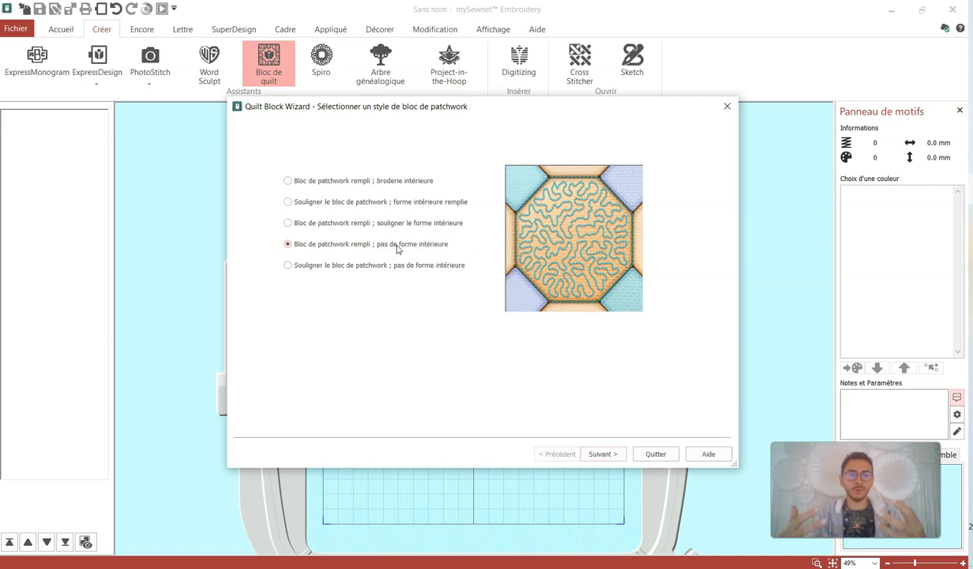
{"action": "left_click", "coordinate": [365, 267]}
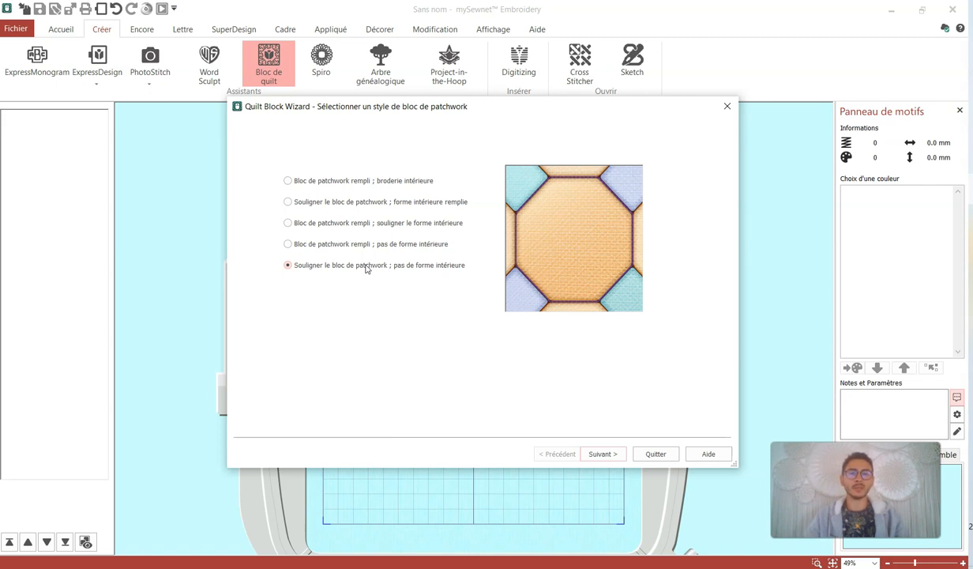
Use the filled quilt block style with inner embroidery and choose the hexagon, shape 6, for the block.
{"action": "left_click", "coordinate": [351, 183]}
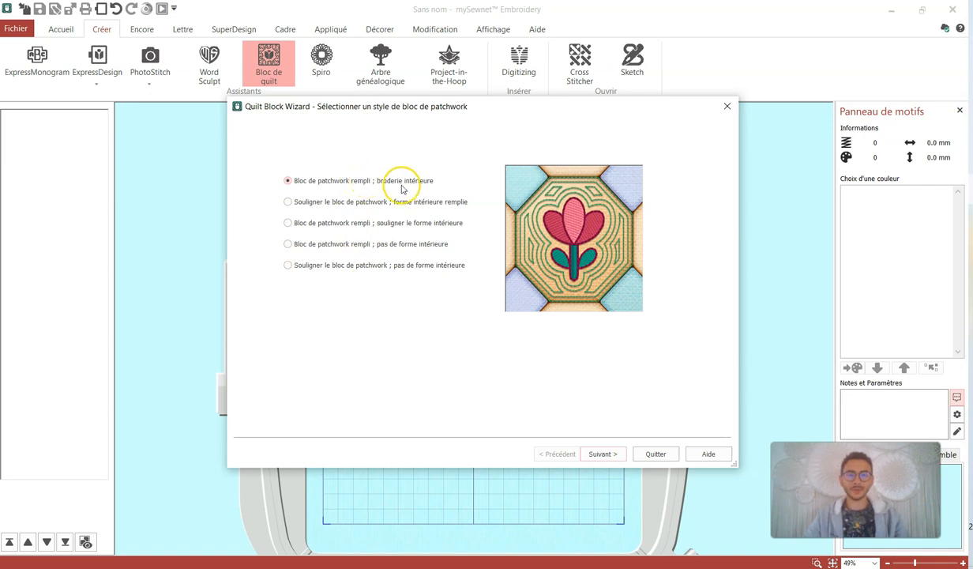
{"action": "left_click", "coordinate": [604, 454]}
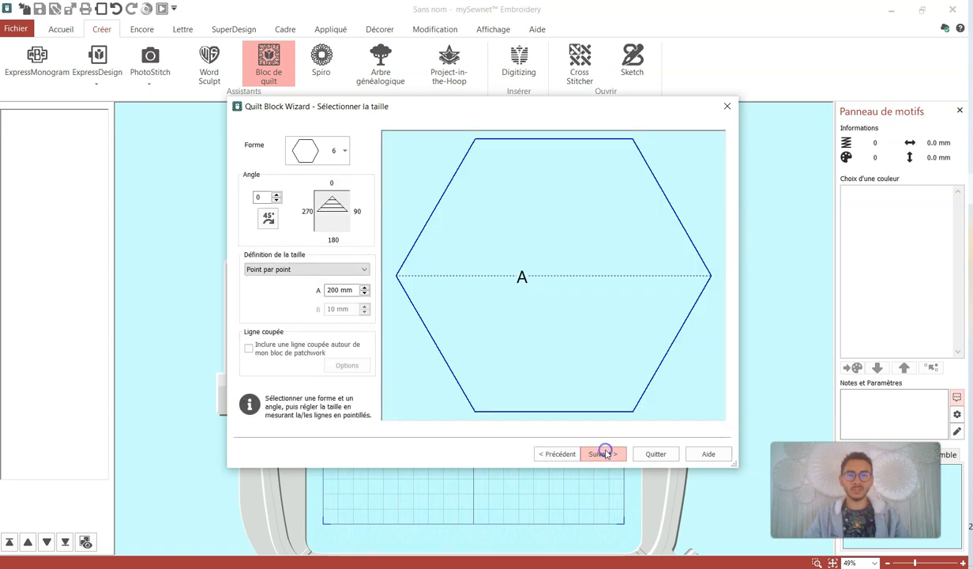
{"action": "left_click", "coordinate": [345, 151]}
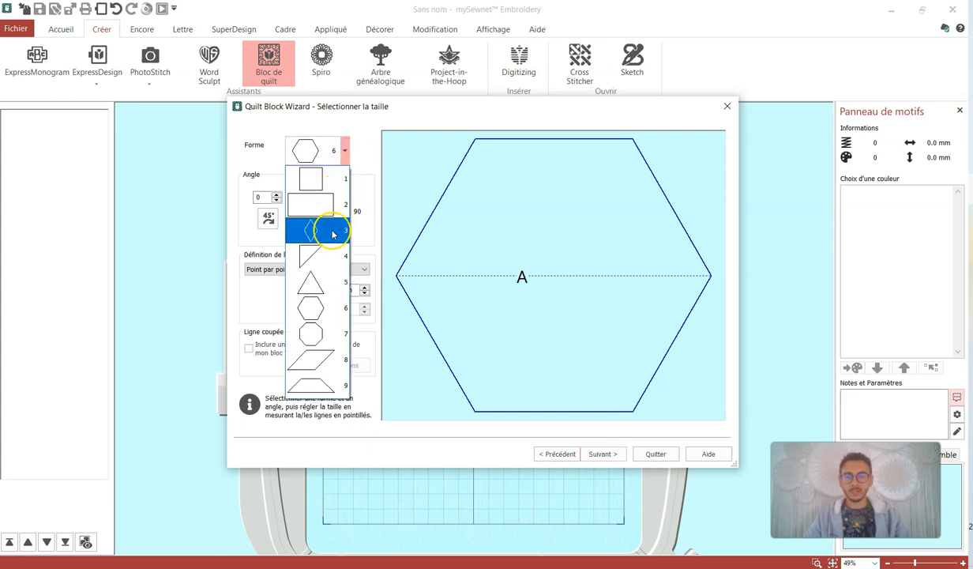
{"action": "left_click", "coordinate": [315, 308]}
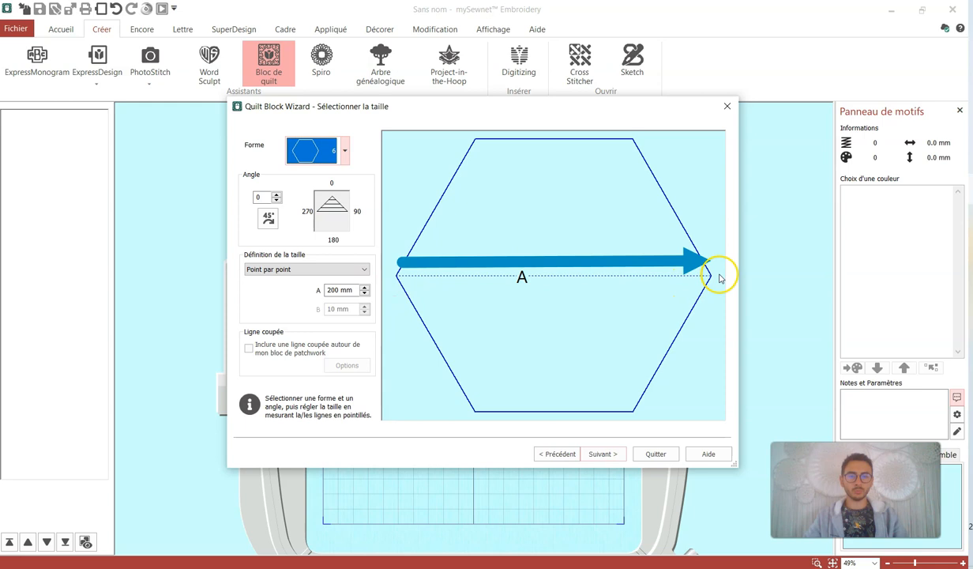
Try the Côté and Côte à côte size definitions for the hexagon, then return to Point par point.
{"action": "left_click", "coordinate": [308, 269]}
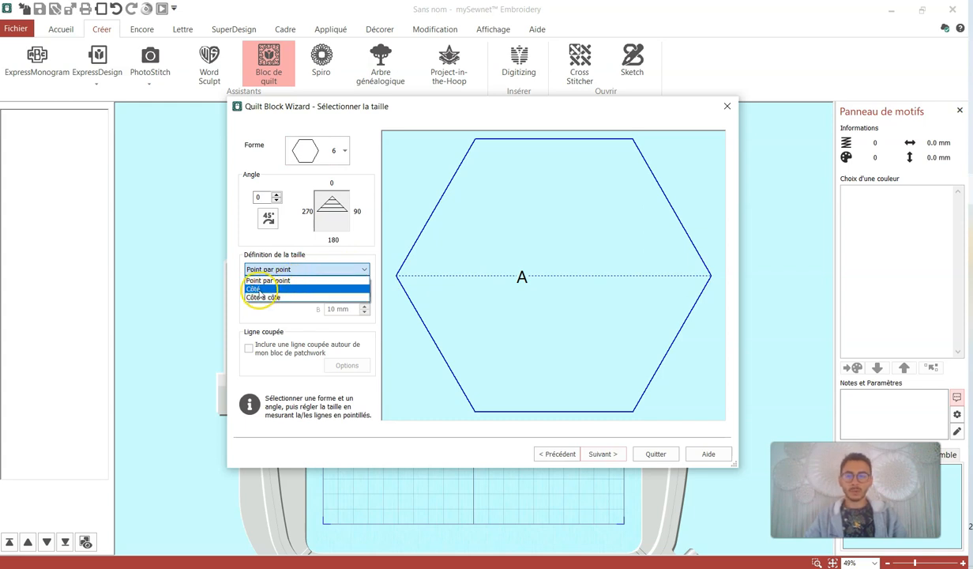
{"action": "left_click", "coordinate": [254, 289]}
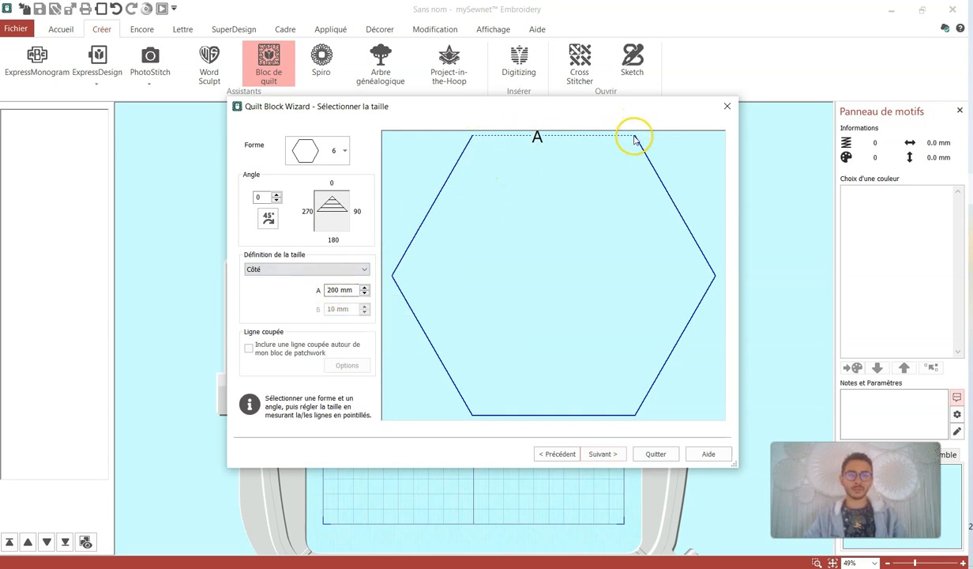
{"action": "left_click", "coordinate": [312, 269]}
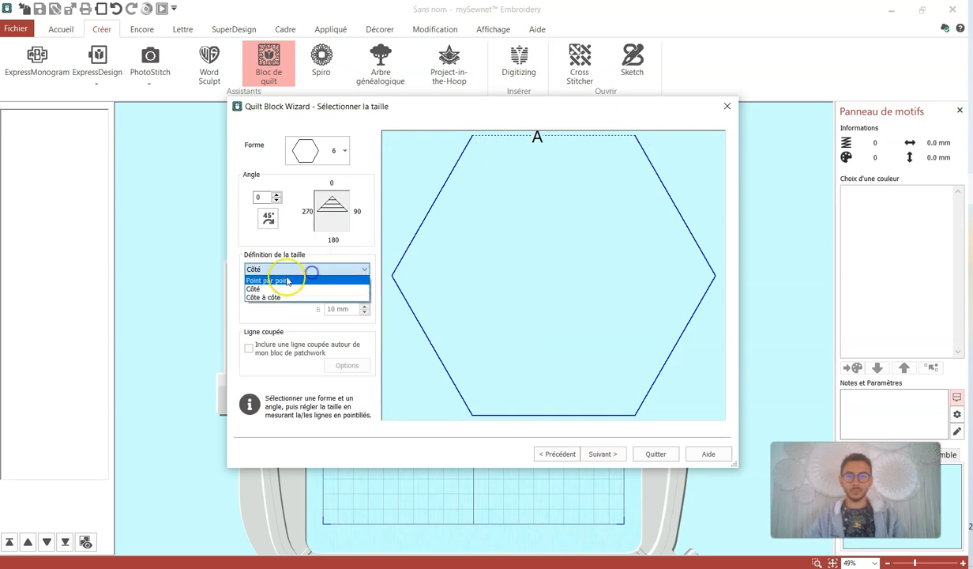
{"action": "left_click", "coordinate": [270, 297]}
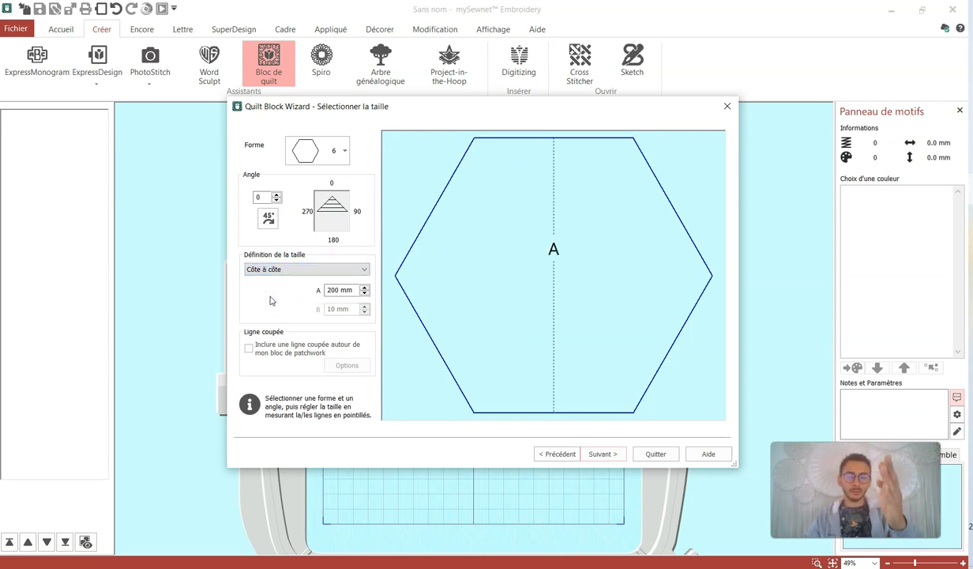
{"action": "left_click", "coordinate": [308, 270]}
{"action": "left_click", "coordinate": [294, 281]}
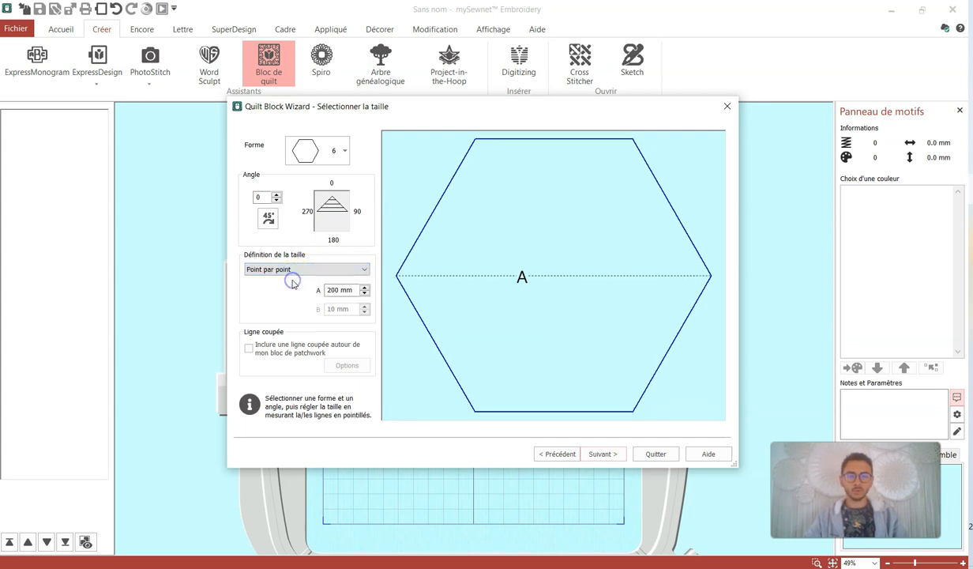
Accept the hexagon size with A at 200 mm and load the Bobine Exportée embroidery from the Bobine logo folder.
{"action": "left_click", "coordinate": [330, 290]}
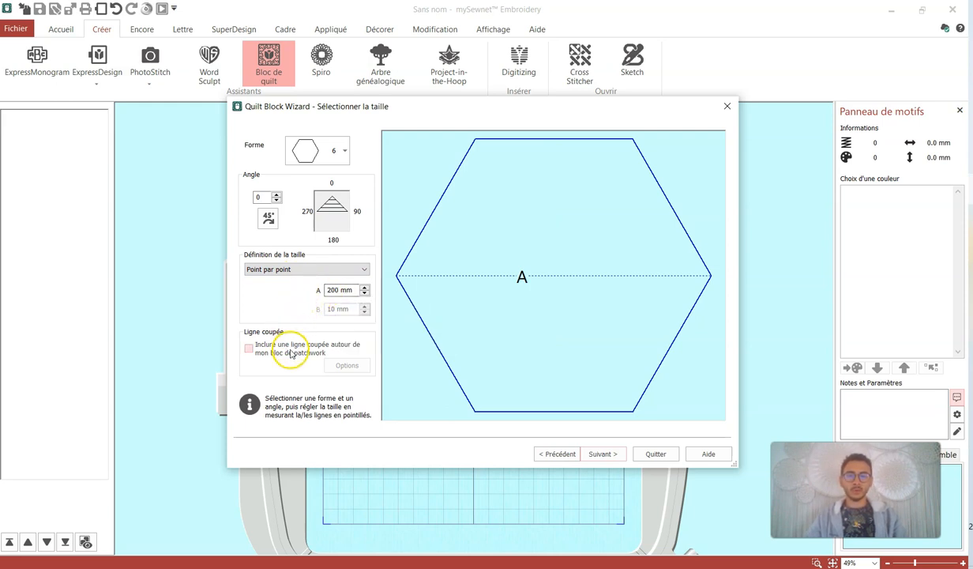
{"action": "left_click", "coordinate": [601, 454]}
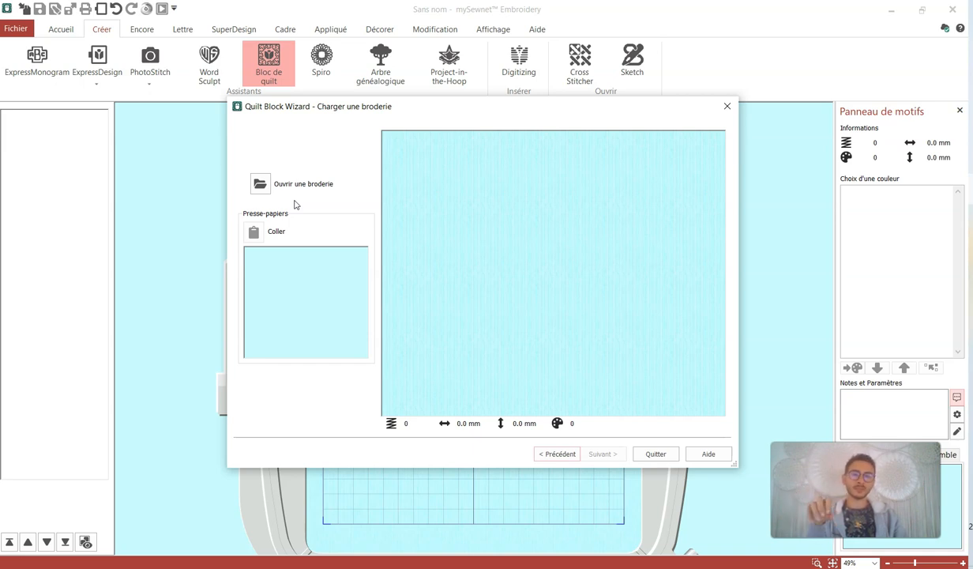
{"action": "left_click", "coordinate": [266, 187]}
{"action": "left_click", "coordinate": [261, 185]}
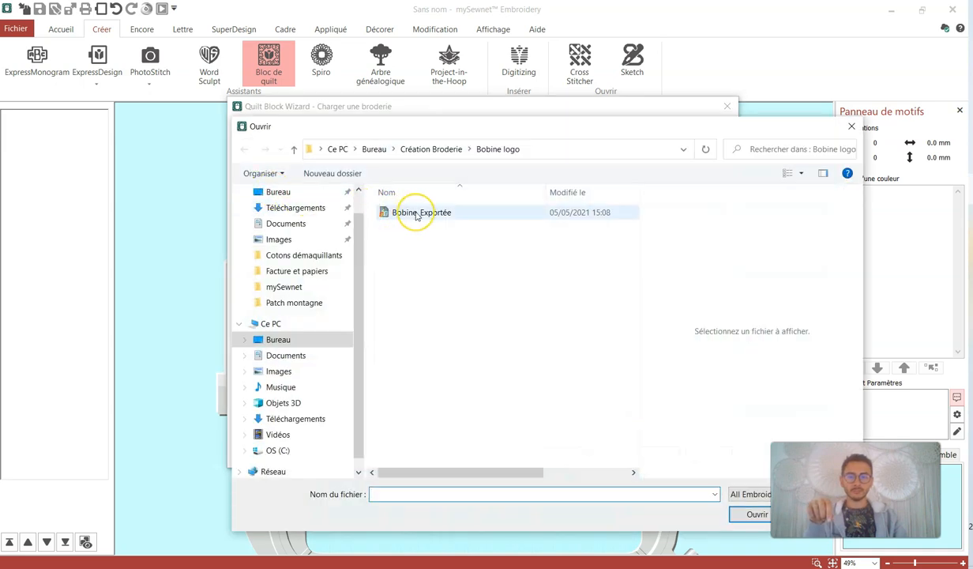
{"action": "double_click", "coordinate": [418, 214]}
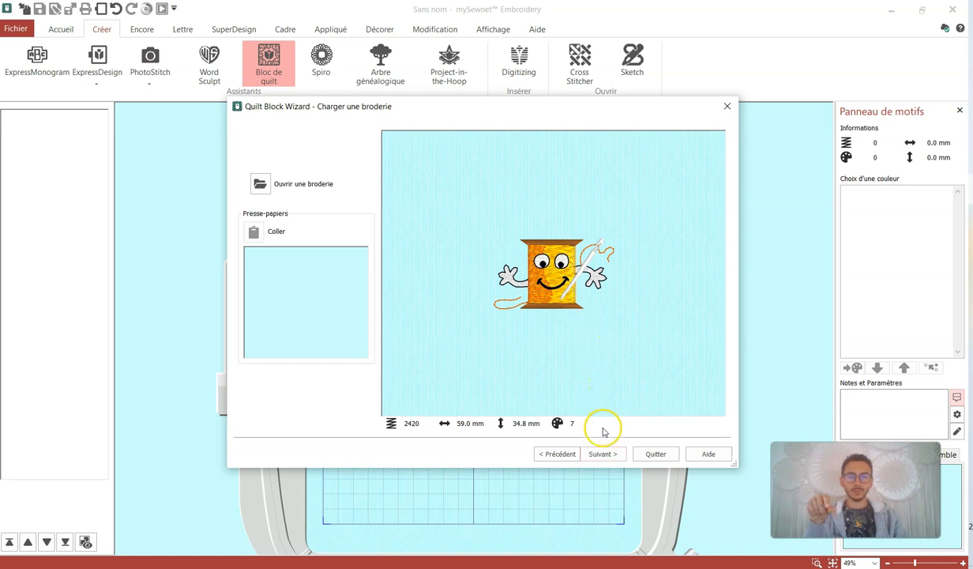
Continue to the embroidery adjustment and move the spool design slightly within the hexagon.
{"action": "left_click", "coordinate": [603, 454]}
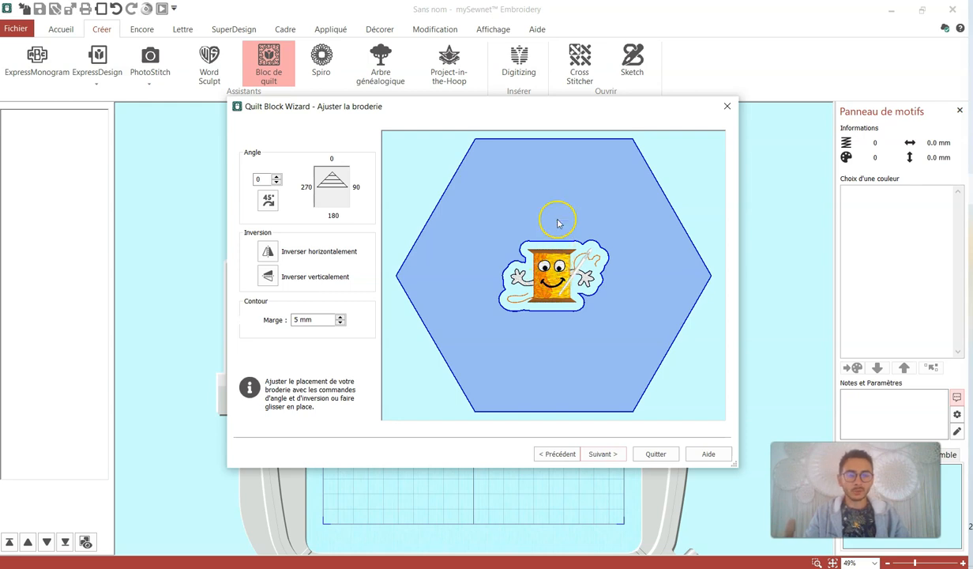
{"action": "mouse_move", "coordinate": [553, 267]}
{"action": "left_mouse_down"}
{"action": "mouse_move", "coordinate": [567, 257]}
{"action": "mouse_move", "coordinate": [529, 236]}
{"action": "mouse_move", "coordinate": [557, 270]}
{"action": "left_mouse_up"}
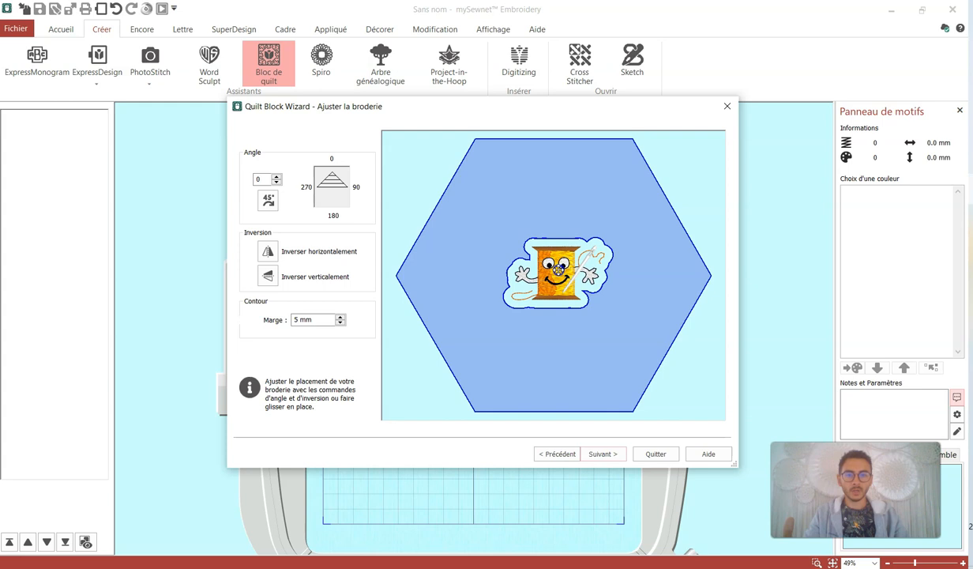
Try a 12° rotation and a horizontal flip on the spool embroidery, restoring its angle to 0 and its original orientation.
{"action": "left_click", "coordinate": [277, 177]}
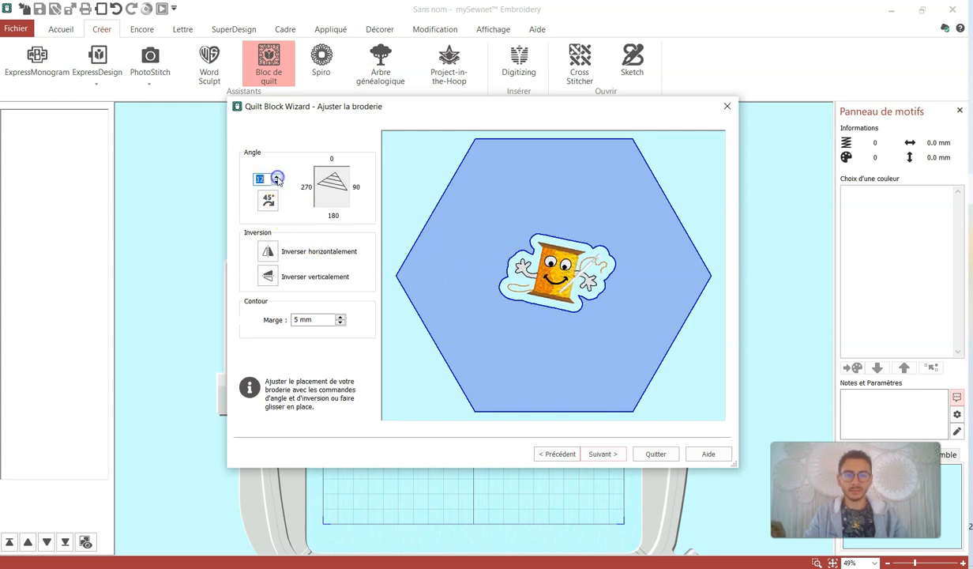
{"action": "left_click", "coordinate": [266, 178]}
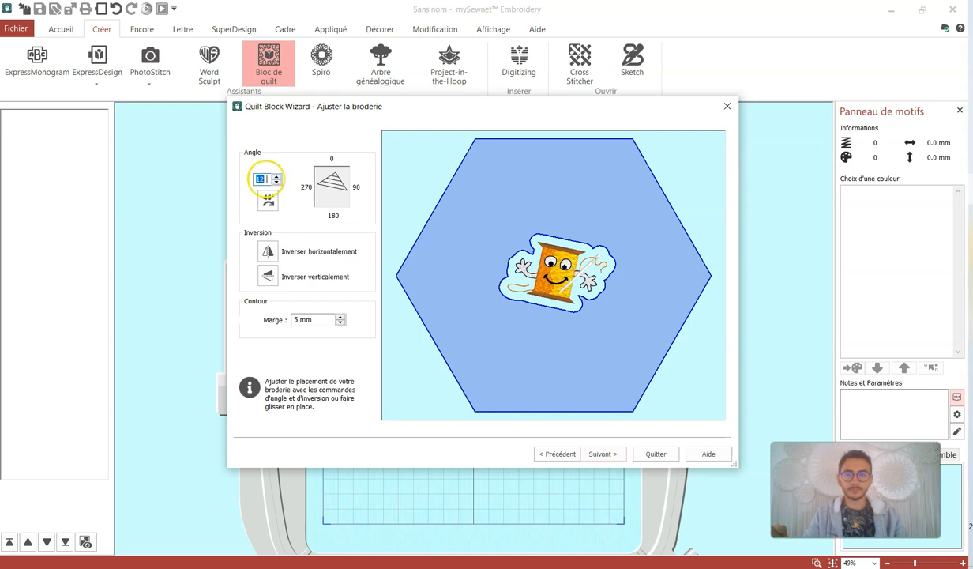
{"action": "type", "text": "0"}
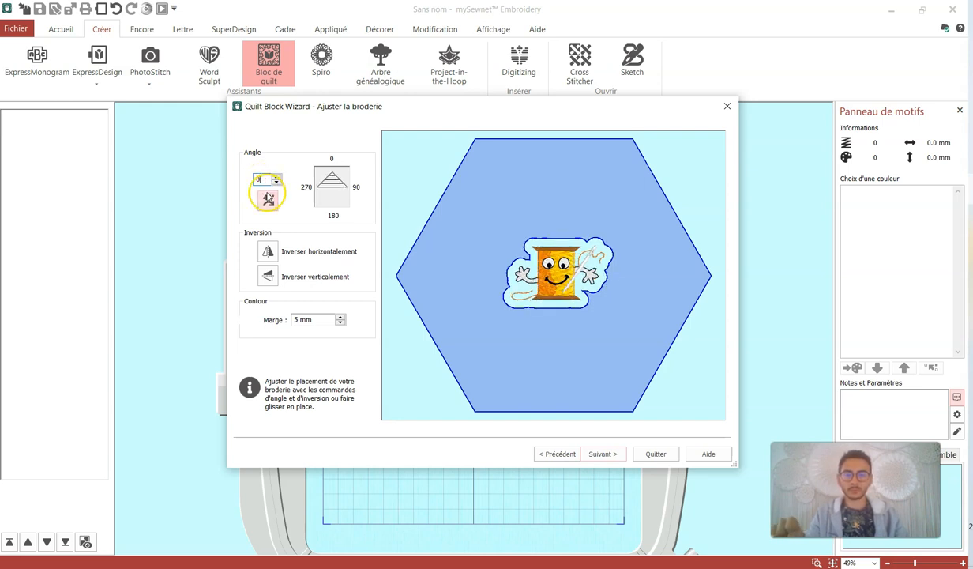
{"action": "left_click", "coordinate": [268, 254]}
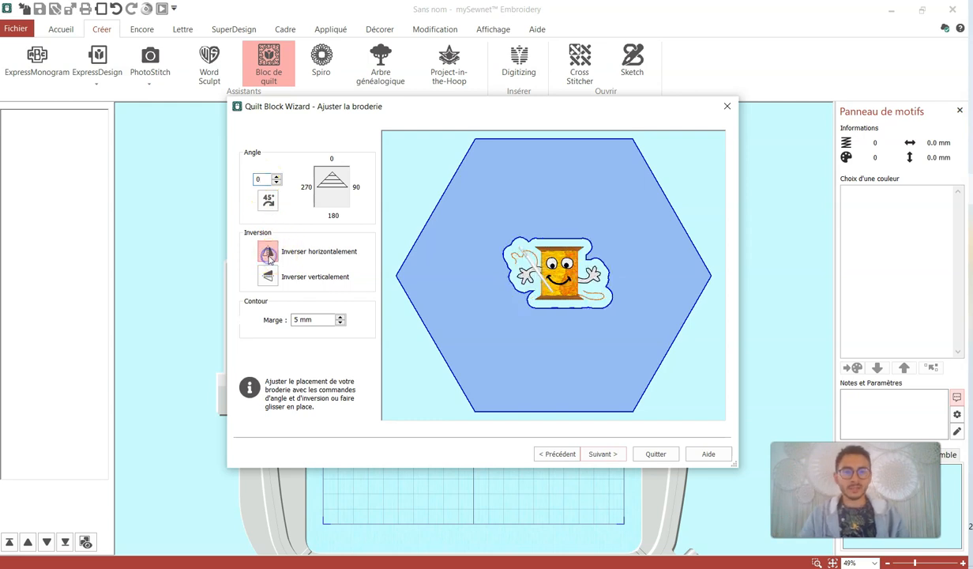
{"action": "left_click", "coordinate": [268, 254]}
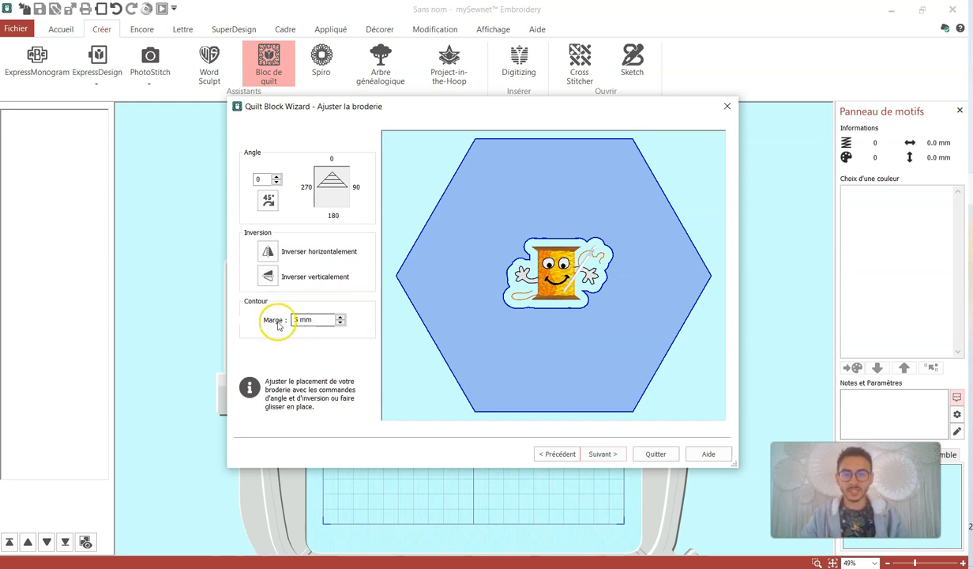
Try a 2 mm contour margin around the spool embroidery, then set the margin back to 5 mm.
{"action": "left_click", "coordinate": [341, 323]}
{"action": "left_click", "coordinate": [341, 323]}
{"action": "left_click", "coordinate": [340, 324]}
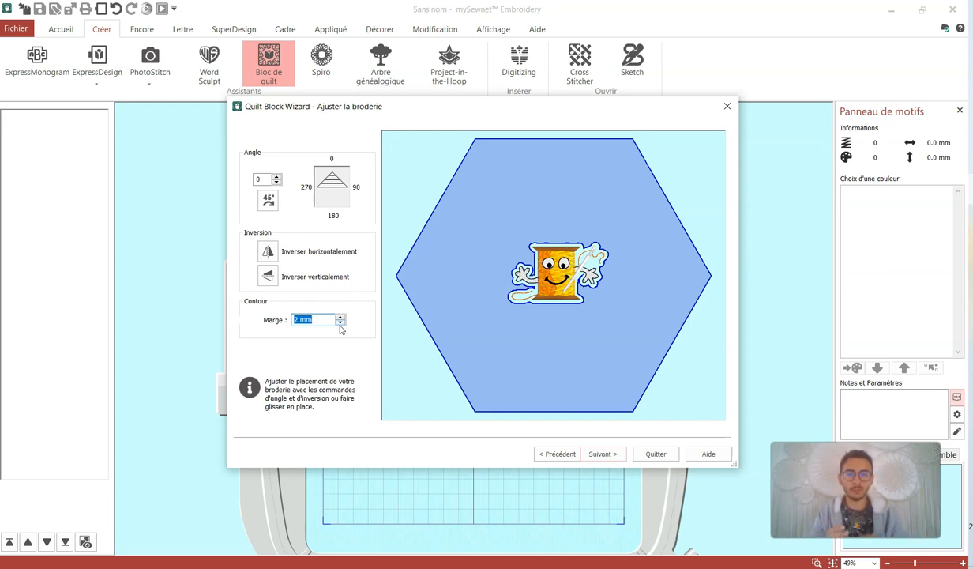
{"action": "left_click", "coordinate": [342, 317]}
{"action": "left_click", "coordinate": [342, 316]}
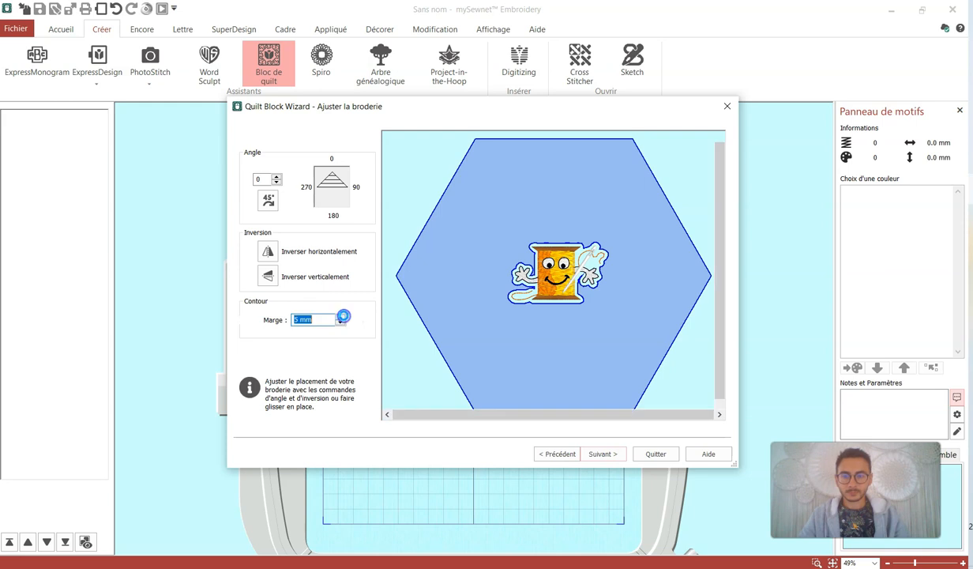
{"action": "left_click", "coordinate": [342, 317]}
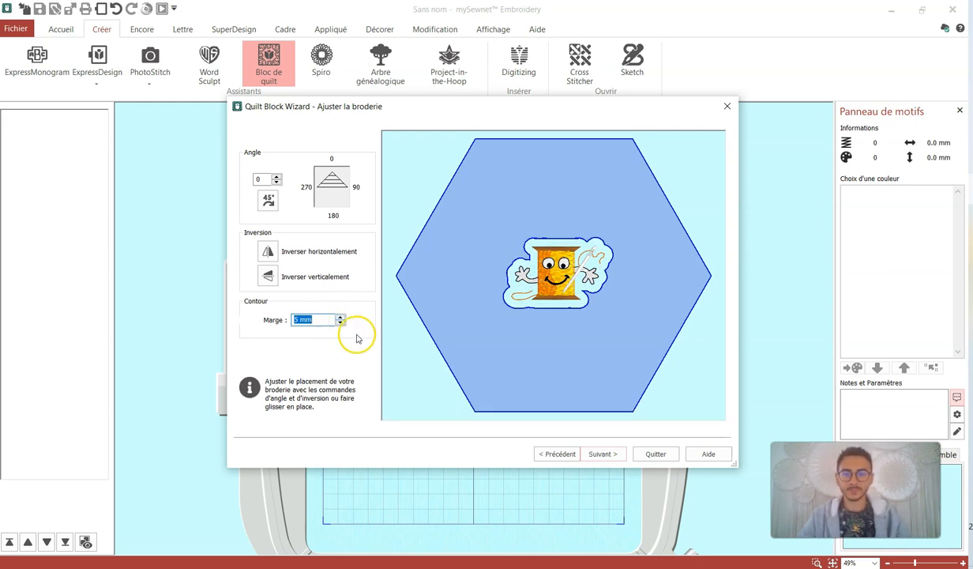
Continue to the fill pattern selection and apply the 315° diagonal parallel fill around the spool with 2.5 mm spacing.
{"action": "left_click", "coordinate": [602, 454]}
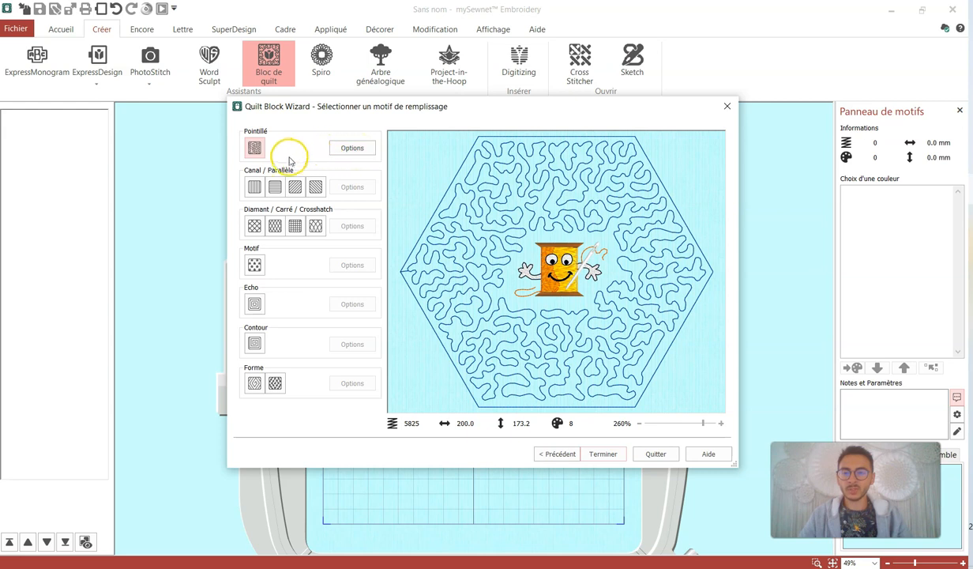
{"action": "left_click", "coordinate": [293, 188]}
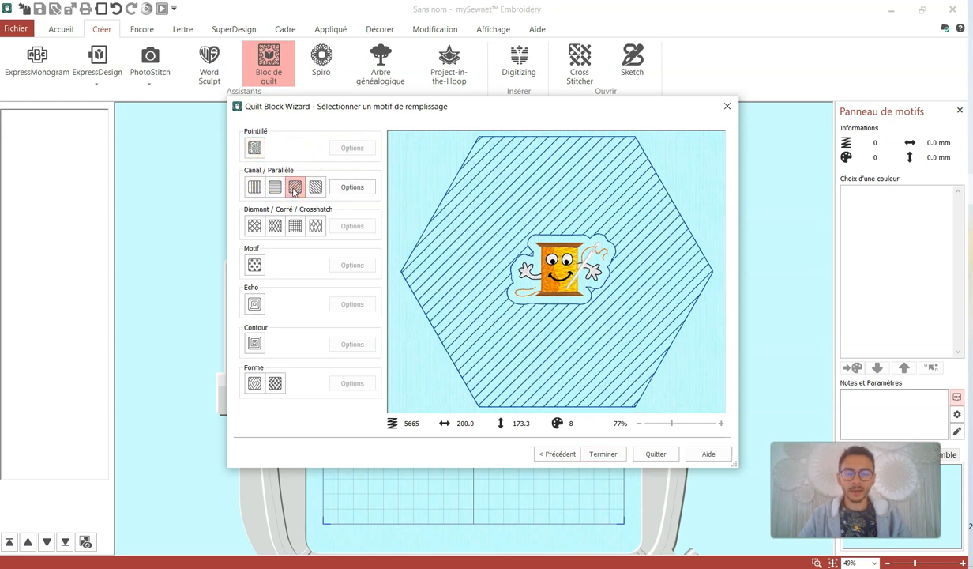
{"action": "left_click", "coordinate": [352, 187]}
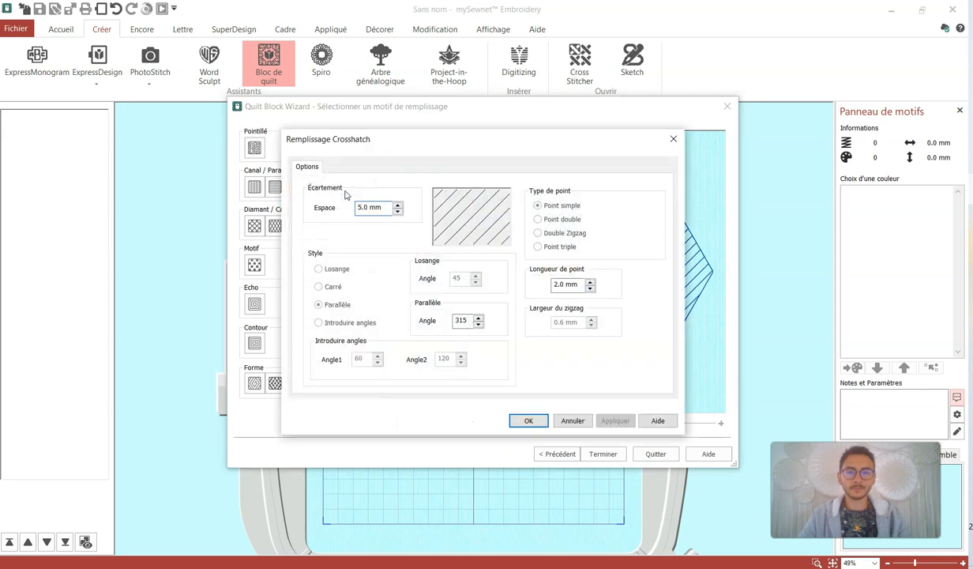
{"action": "left_click_drag", "start_coordinate": [399, 145], "coordinate": [536, 137]}
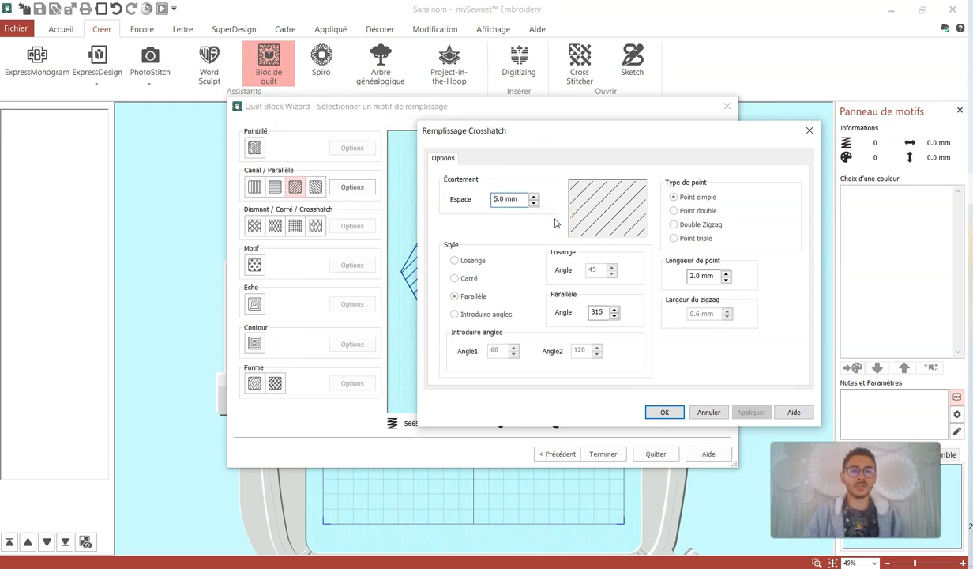
{"action": "left_click", "coordinate": [495, 199]}
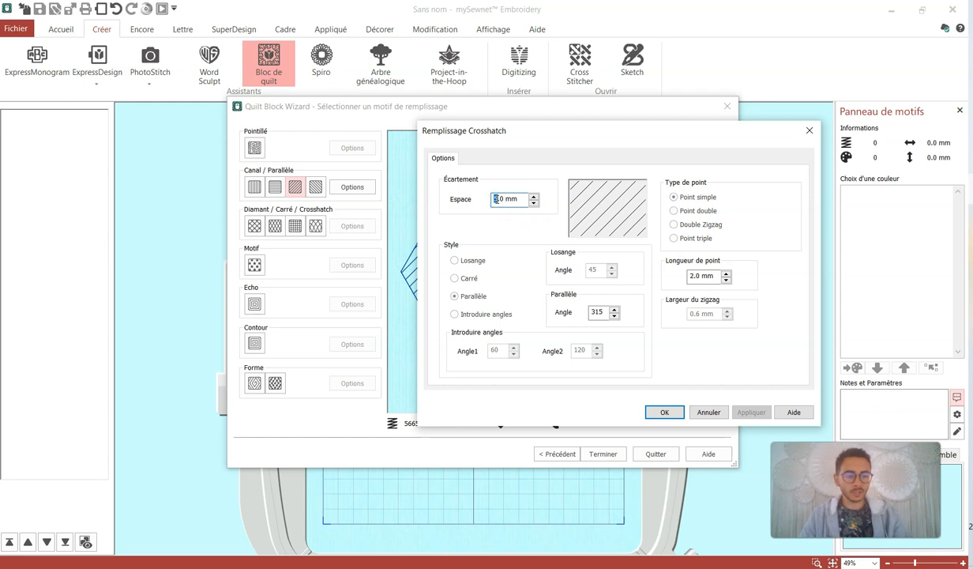
{"action": "type", "text": "2."}
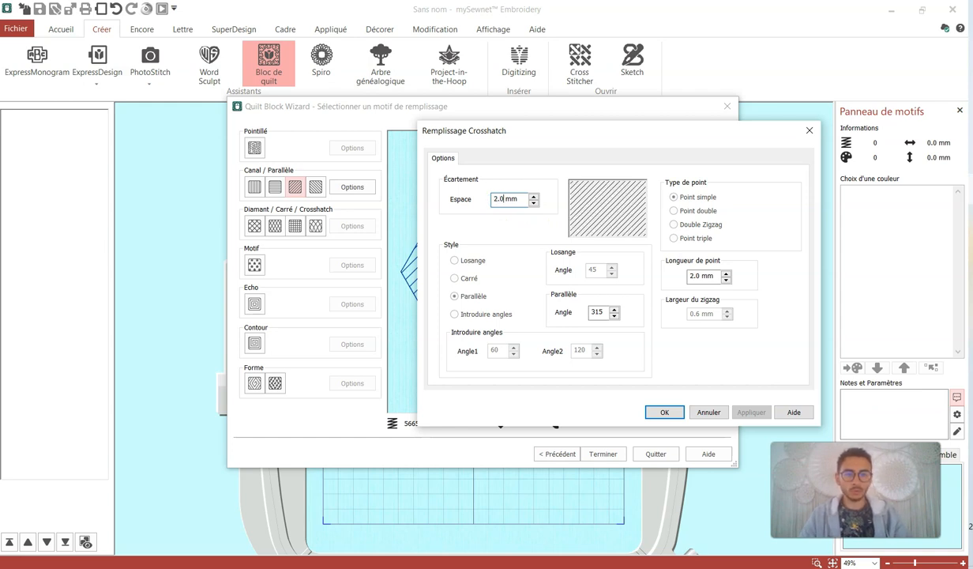
{"action": "type", "text": "5"}
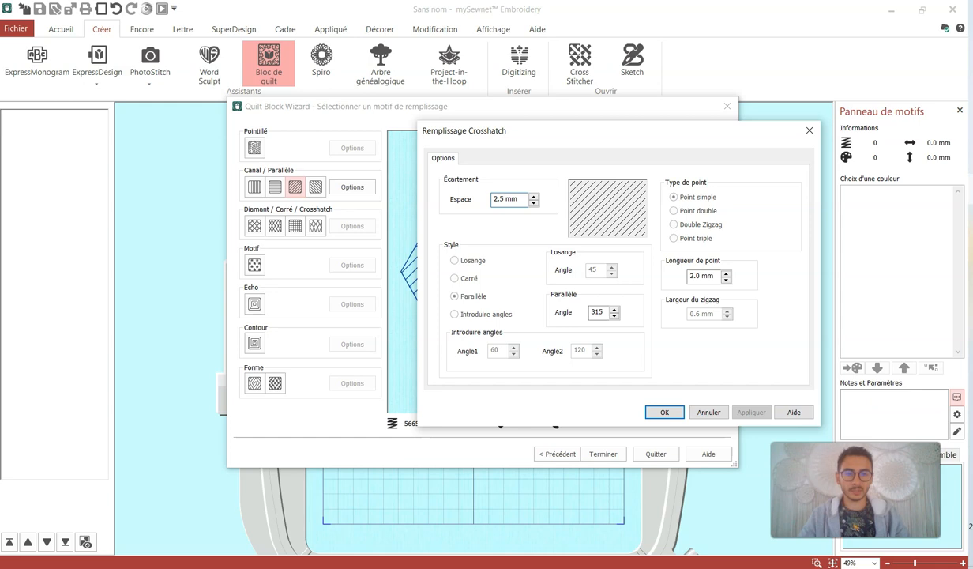
{"action": "left_click", "coordinate": [665, 413]}
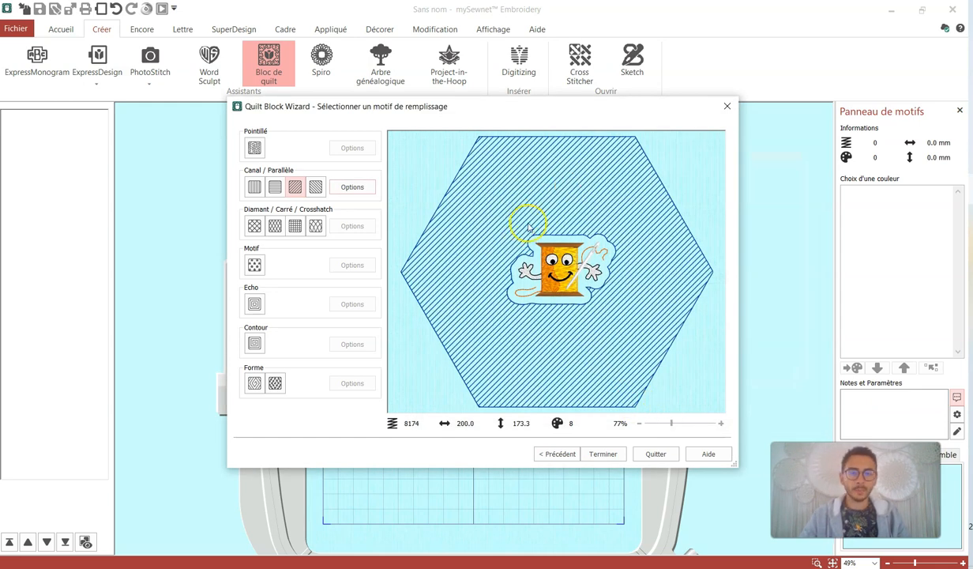
Try the curved crosshatch, Contour and Echo fills around the spool embroidery.
{"action": "left_click", "coordinate": [316, 229]}
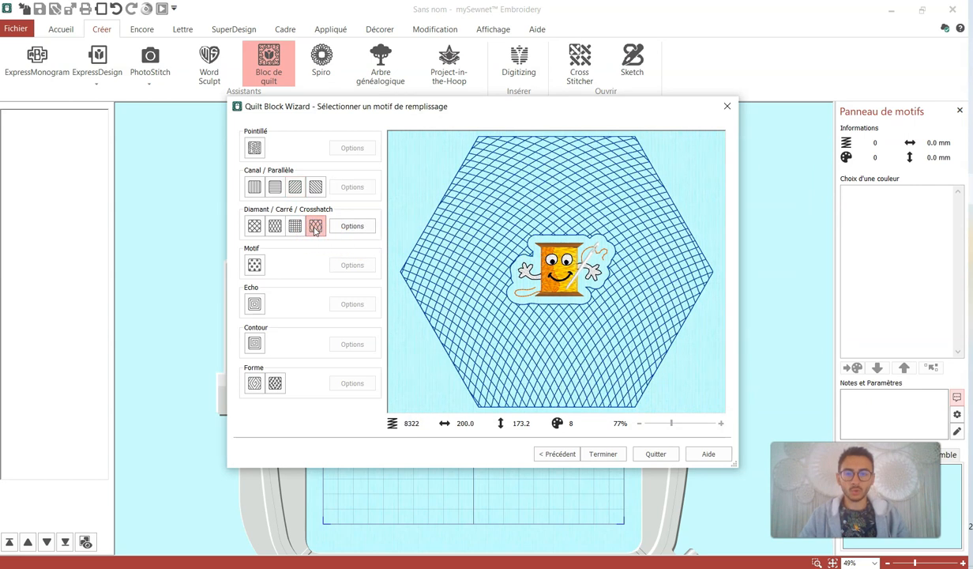
{"action": "left_click", "coordinate": [254, 344]}
{"action": "left_click", "coordinate": [254, 306]}
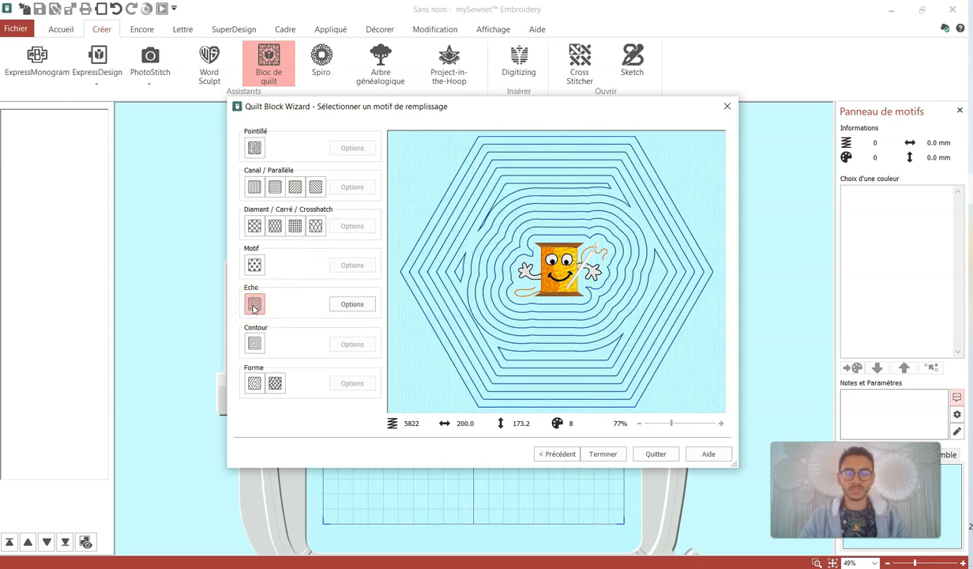
Try the Motif fill and set its first motif to the Flowers and Leaves 1 category of the Universal group.
{"action": "left_click", "coordinate": [254, 265]}
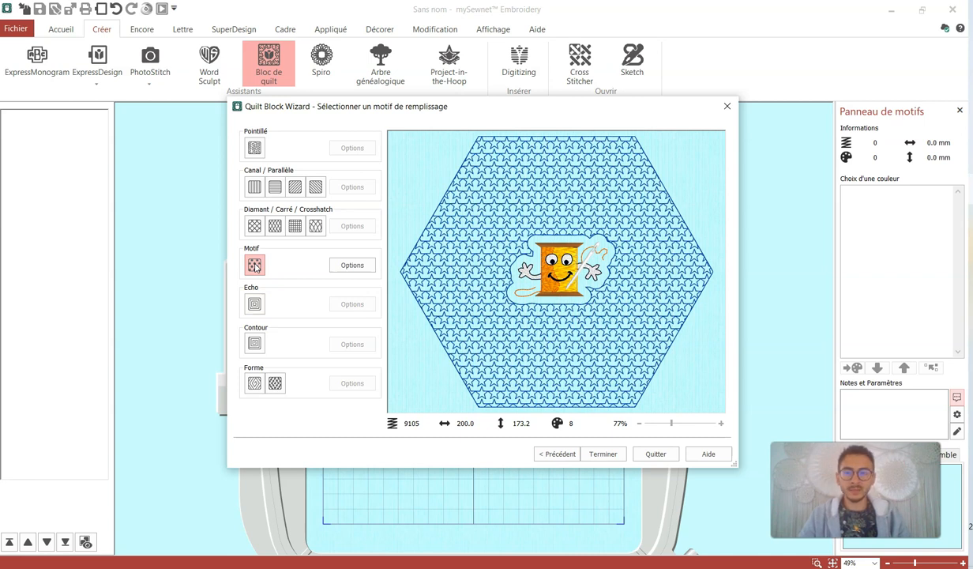
{"action": "left_click", "coordinate": [352, 267]}
{"action": "left_click", "coordinate": [352, 267]}
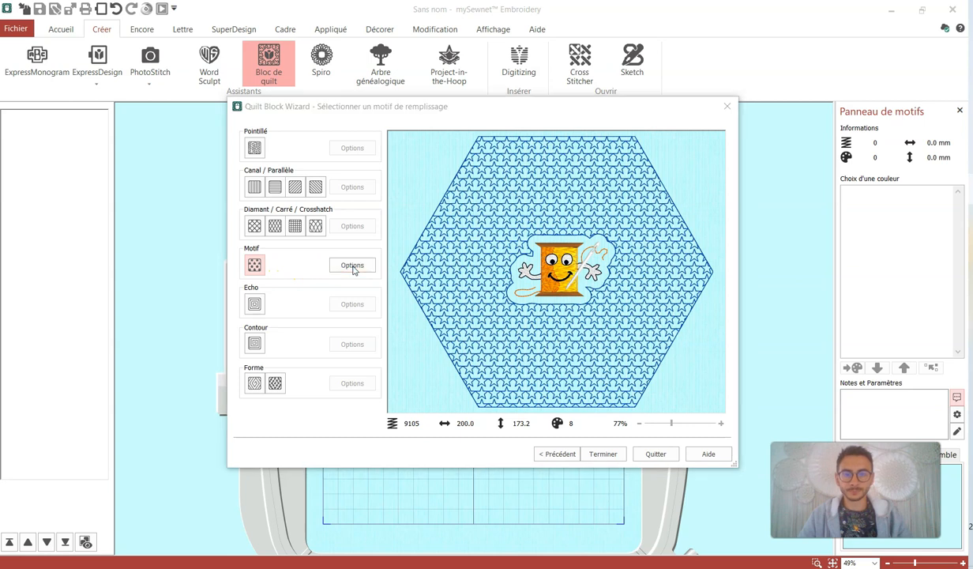
{"action": "left_click_drag", "start_coordinate": [434, 169], "coordinate": [690, 144]}
{"action": "left_click", "coordinate": [684, 201]}
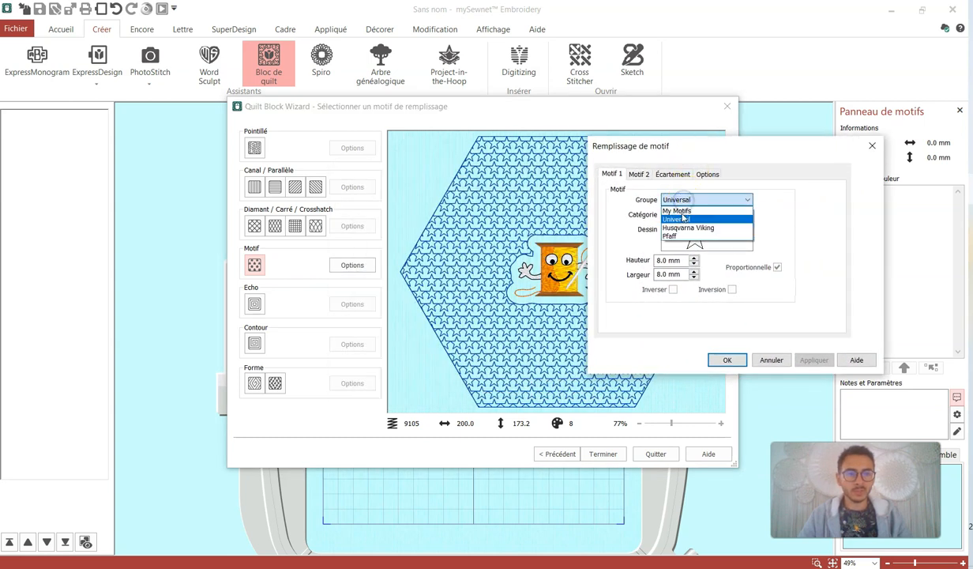
{"action": "left_click", "coordinate": [684, 237]}
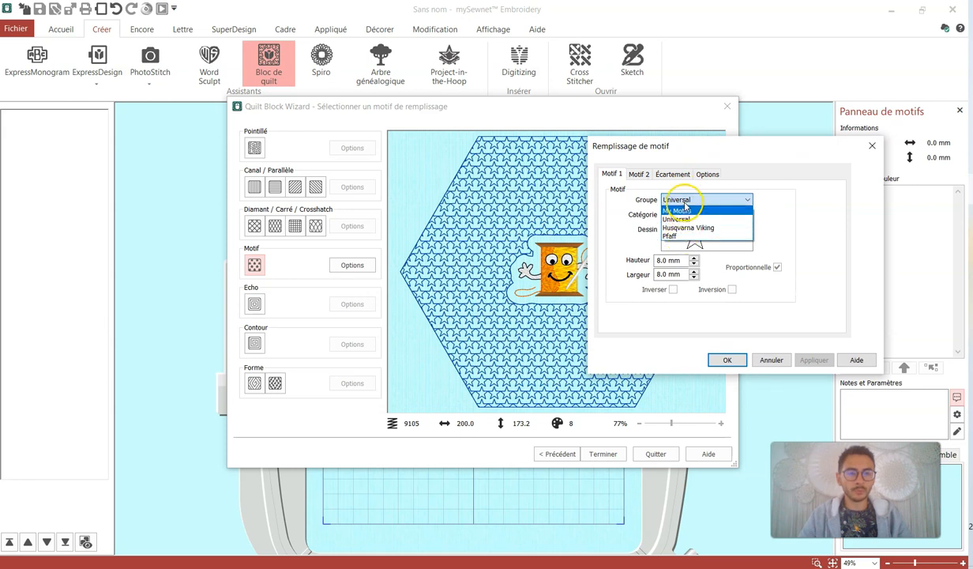
{"action": "left_click", "coordinate": [678, 219]}
{"action": "left_click", "coordinate": [687, 215]}
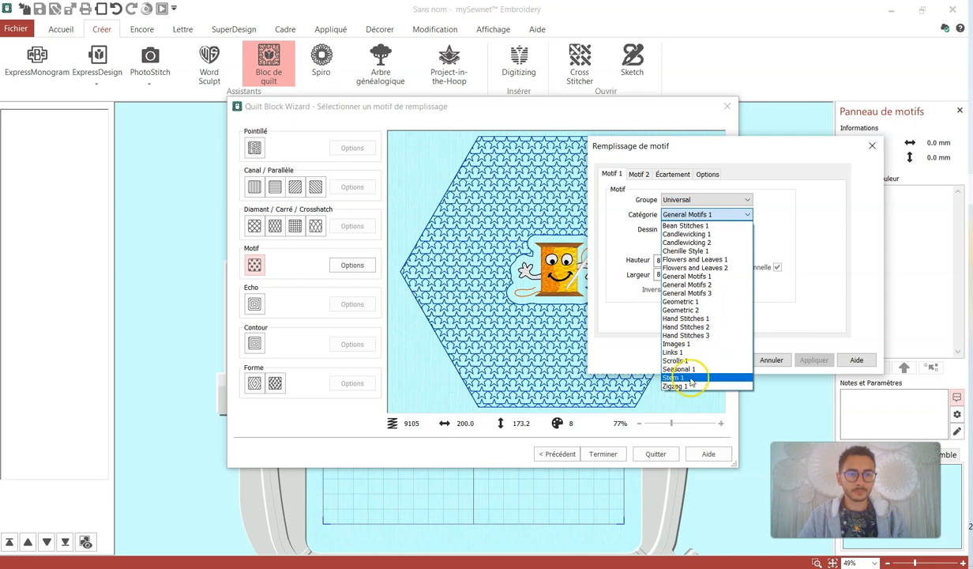
{"action": "left_click", "coordinate": [694, 259]}
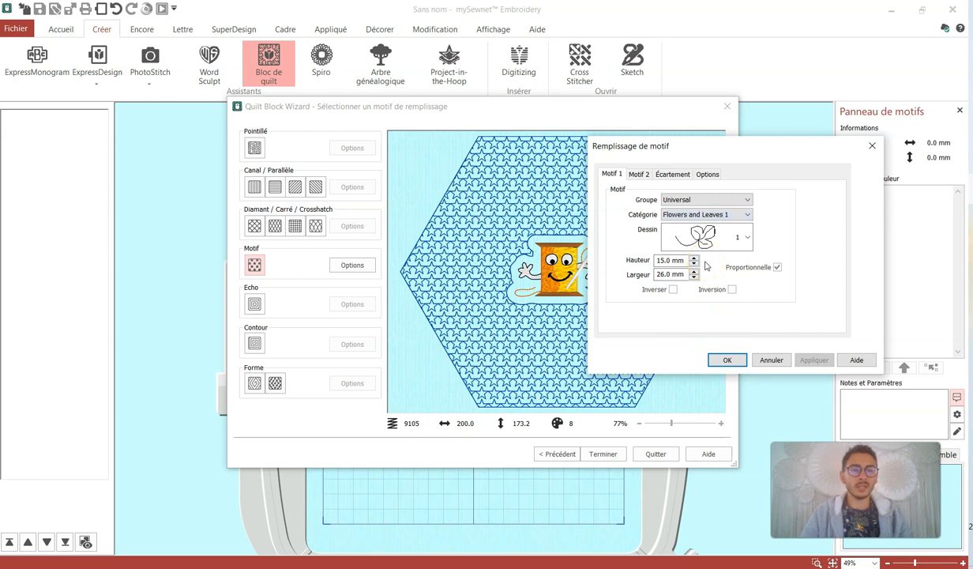
{"action": "left_click", "coordinate": [698, 215]}
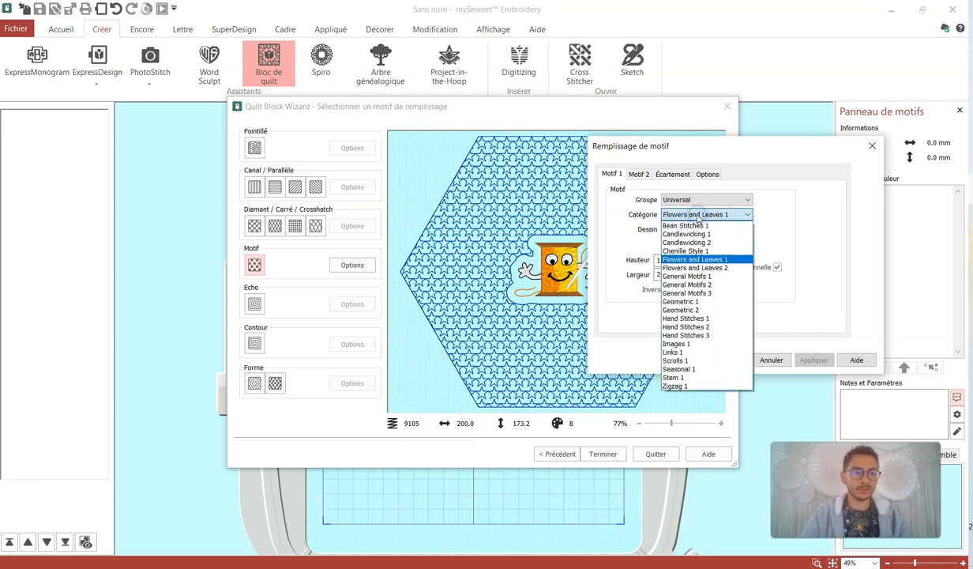
{"action": "left_click", "coordinate": [698, 218]}
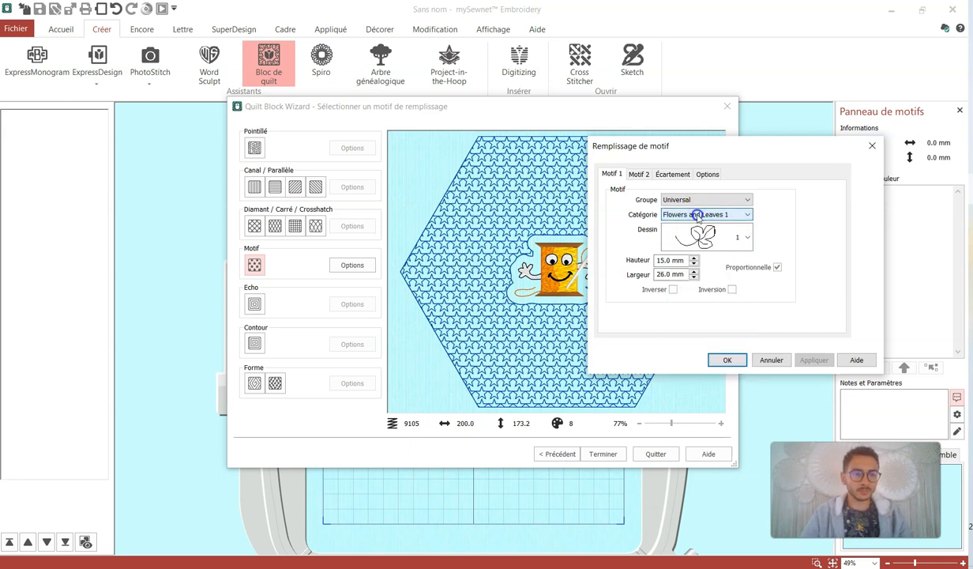
Choose design 12 as the first motif and apply it to the hexagon's fill.
{"action": "left_click", "coordinate": [749, 242]}
{"action": "scroll", "coordinate": [711, 288], "scroll_direction": "down", "scroll_amount": 3}
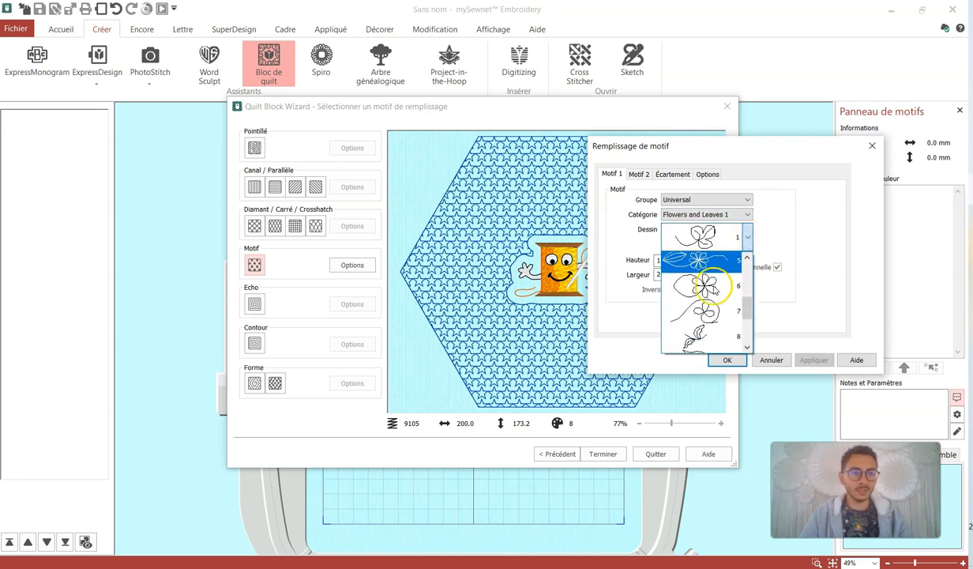
{"action": "scroll", "coordinate": [713, 291], "scroll_direction": "down", "scroll_amount": 1}
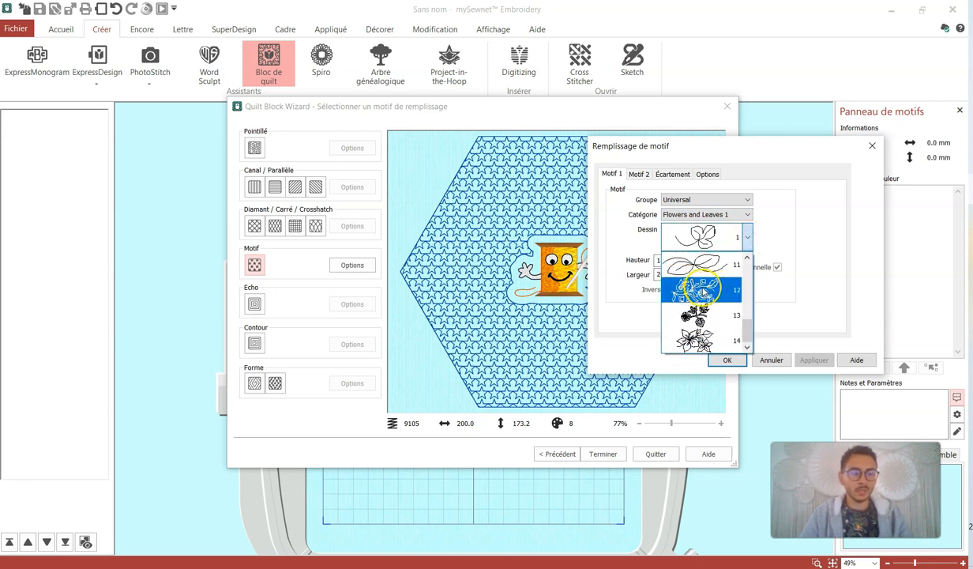
{"action": "left_click", "coordinate": [696, 290]}
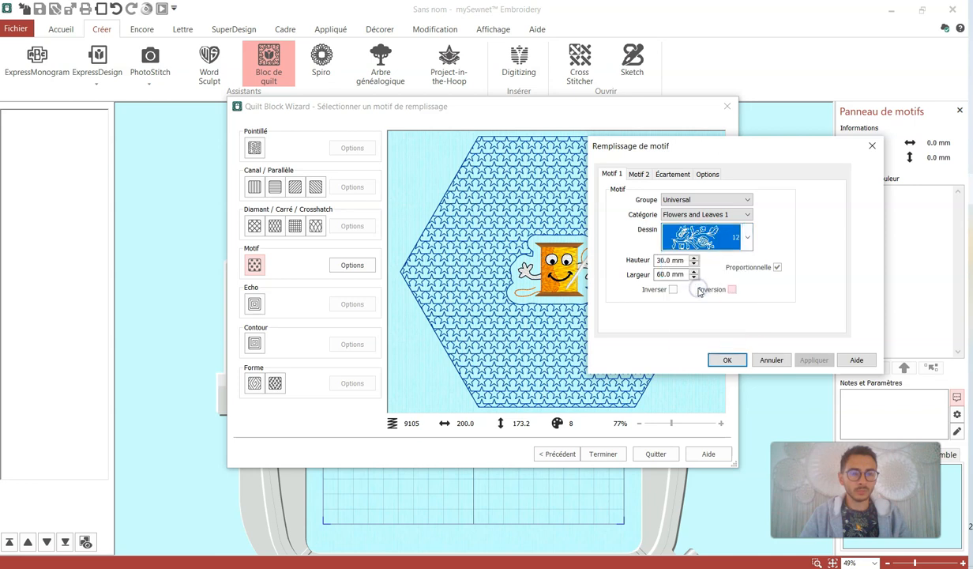
{"action": "left_click", "coordinate": [729, 361]}
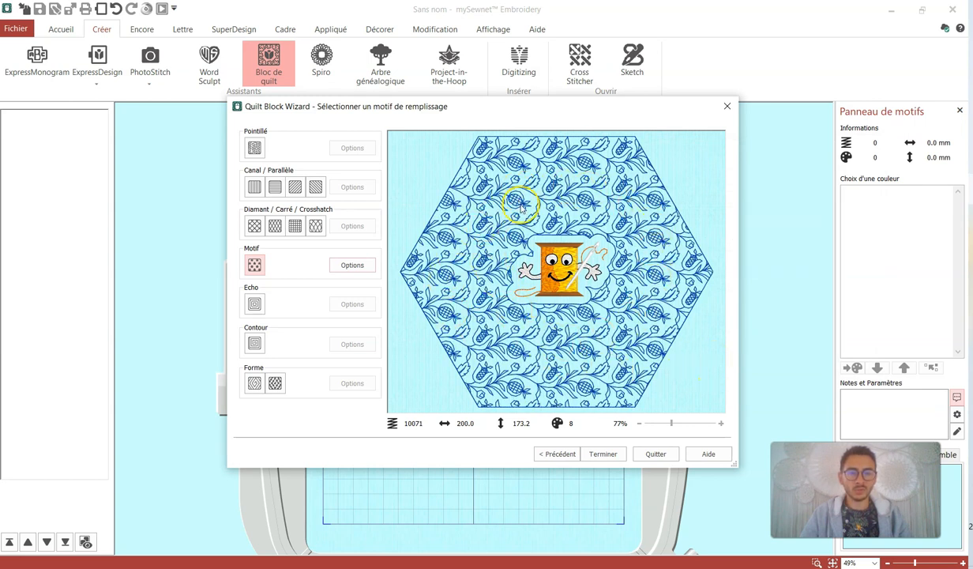
Try the stipple fill around the spool with its spacing set to 2.5 mm.
{"action": "left_click", "coordinate": [253, 150]}
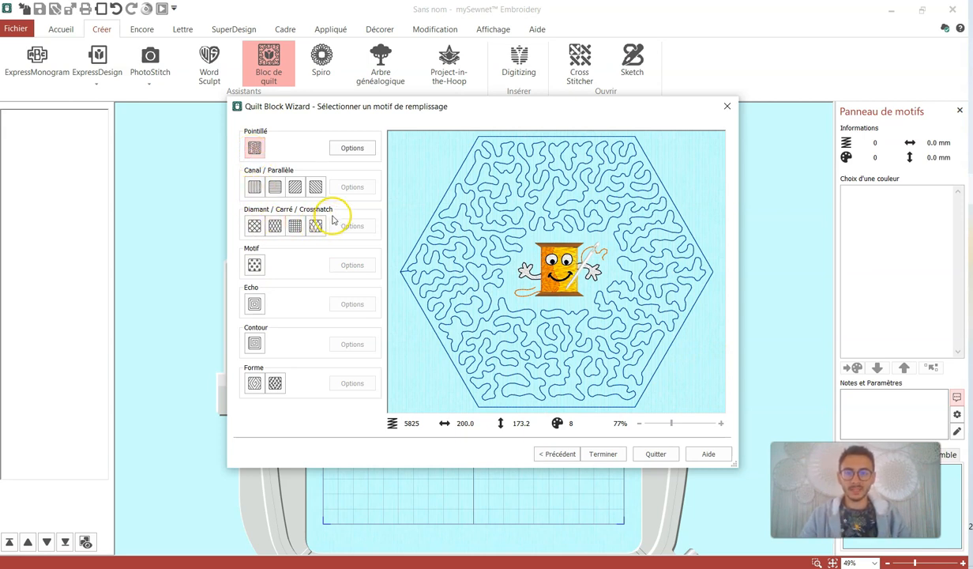
{"action": "left_click", "coordinate": [350, 149]}
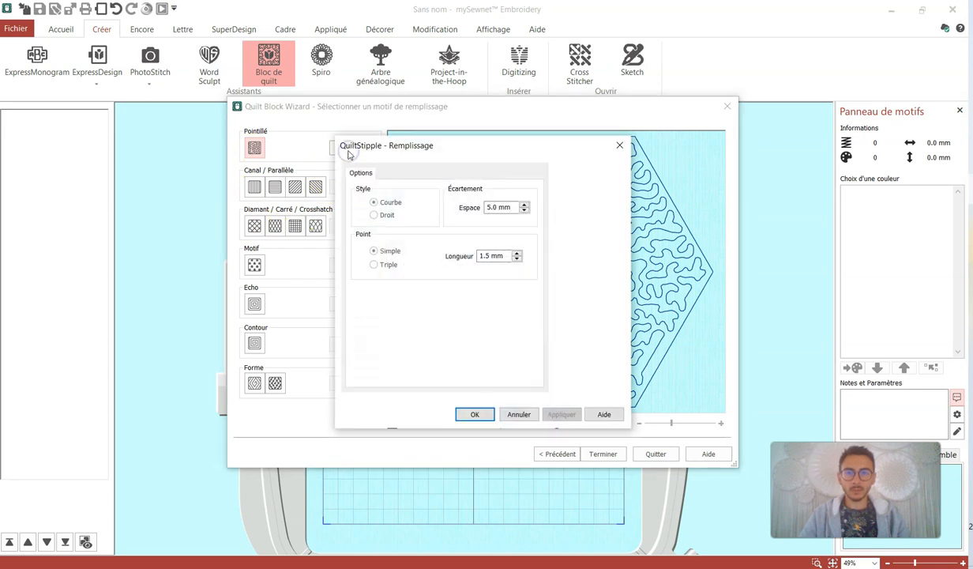
{"action": "left_click", "coordinate": [488, 207]}
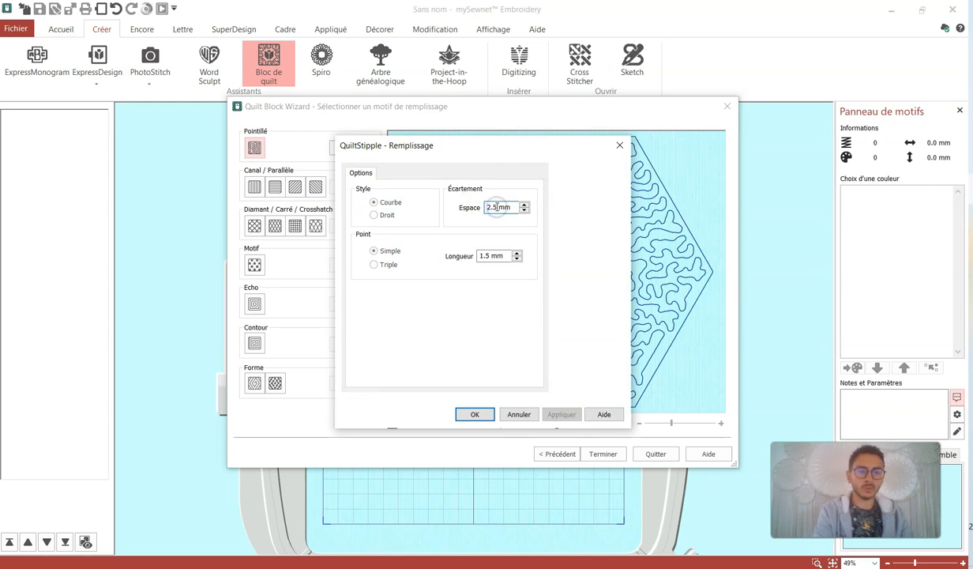
{"action": "left_click", "coordinate": [475, 413]}
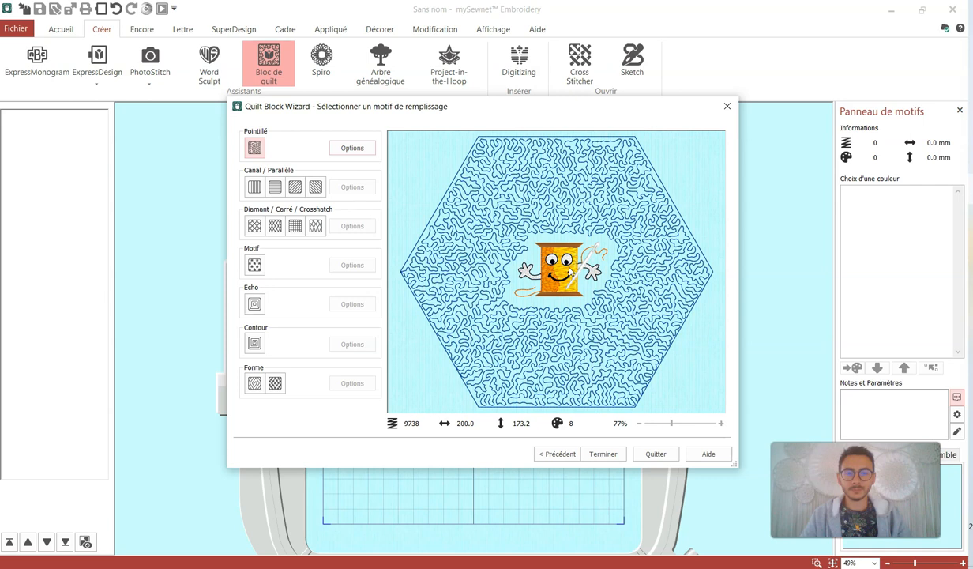
Switch the fill to the diagonal parallel lines, finish the quilt block and deselect it in the hoop.
{"action": "left_click", "coordinate": [295, 190]}
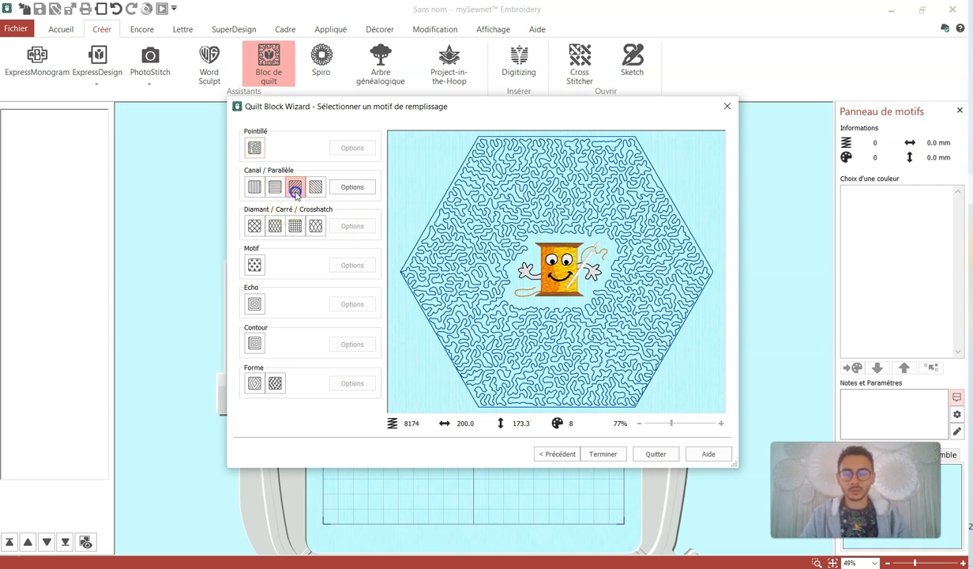
{"action": "left_click", "coordinate": [601, 457]}
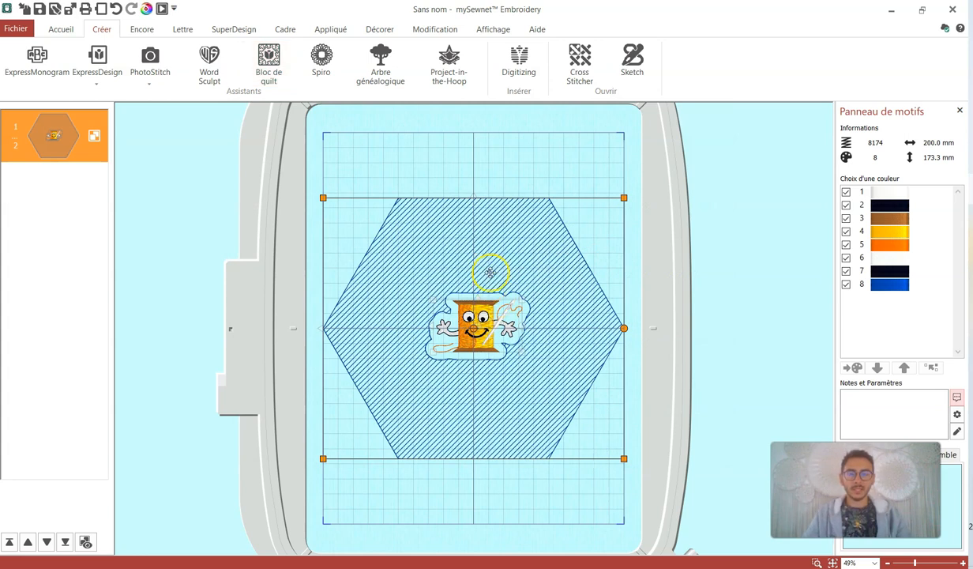
{"action": "left_click", "coordinate": [483, 185]}
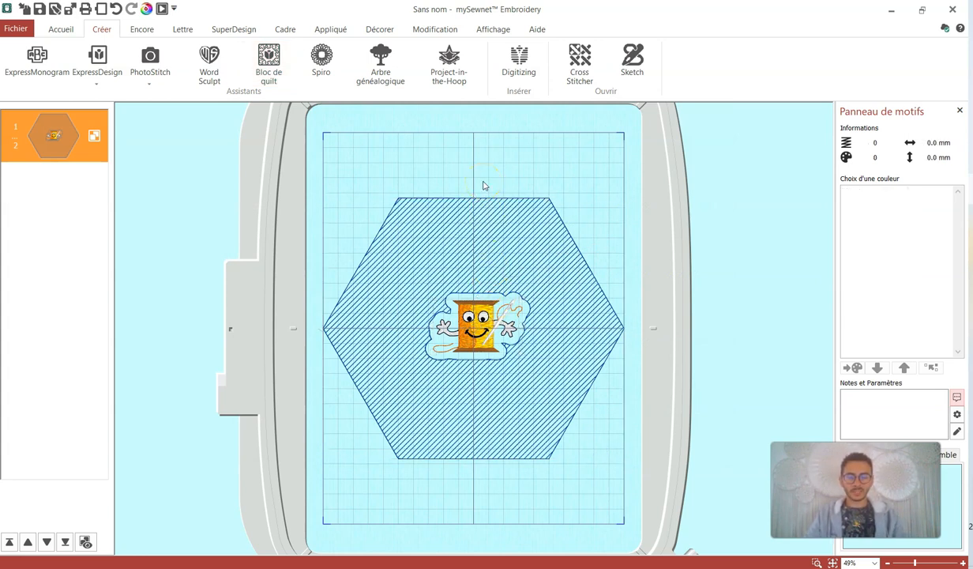
Ungroup the quilt block into the spool embroidery and the hexagon quilting, check each part, and clear the selection.
{"action": "right_click", "coordinate": [55, 136]}
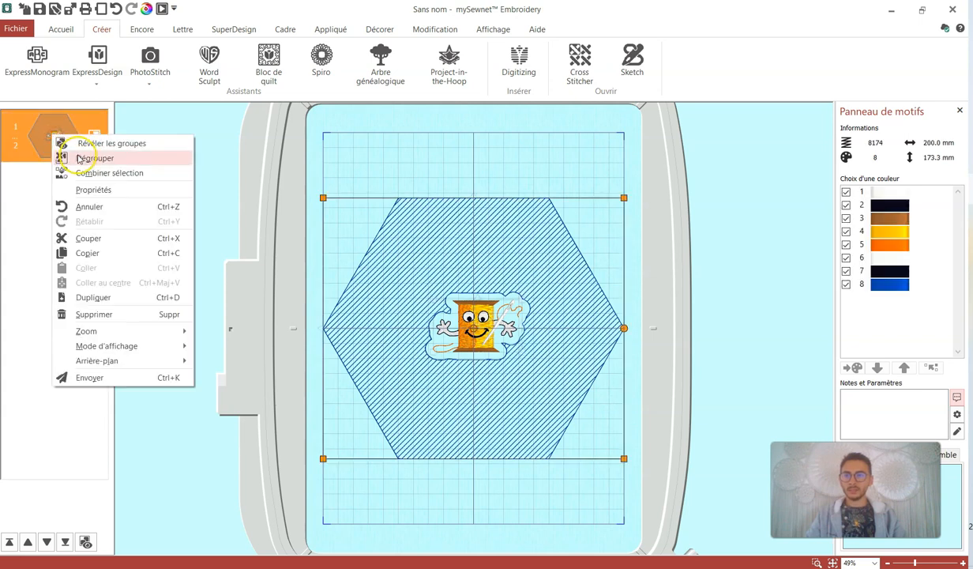
{"action": "left_click", "coordinate": [79, 158]}
{"action": "left_click", "coordinate": [64, 145]}
{"action": "left_click", "coordinate": [54, 132]}
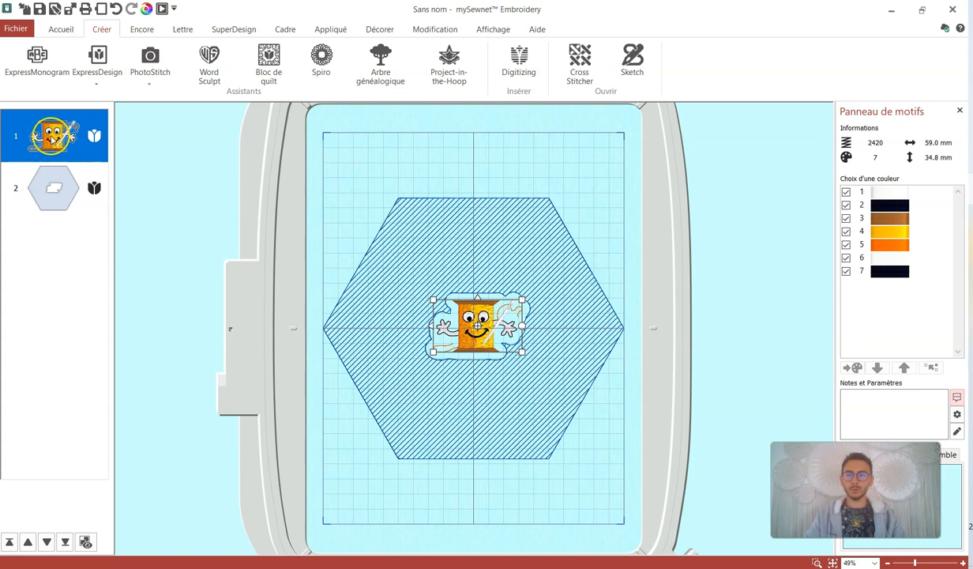
{"action": "left_click", "coordinate": [55, 181]}
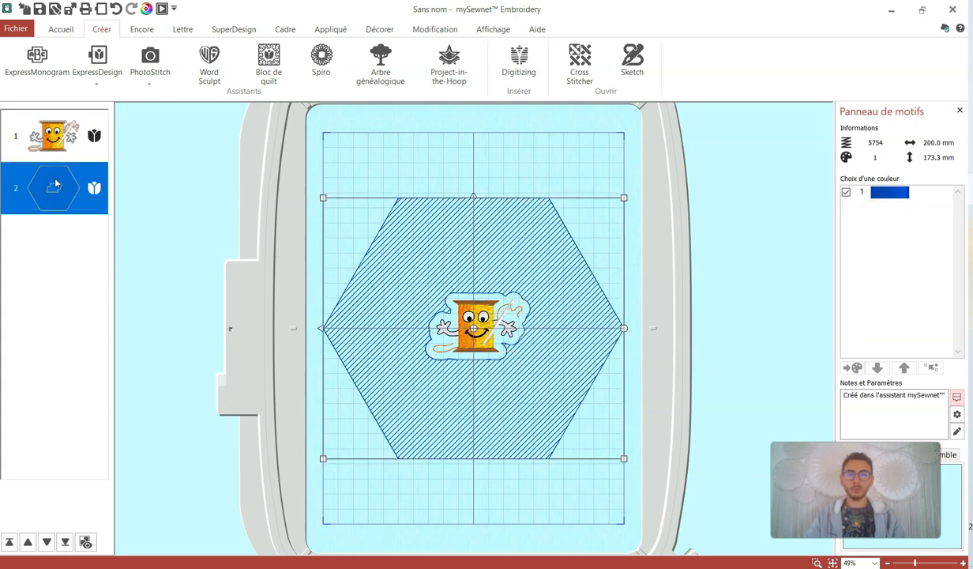
{"action": "left_click", "coordinate": [494, 172]}
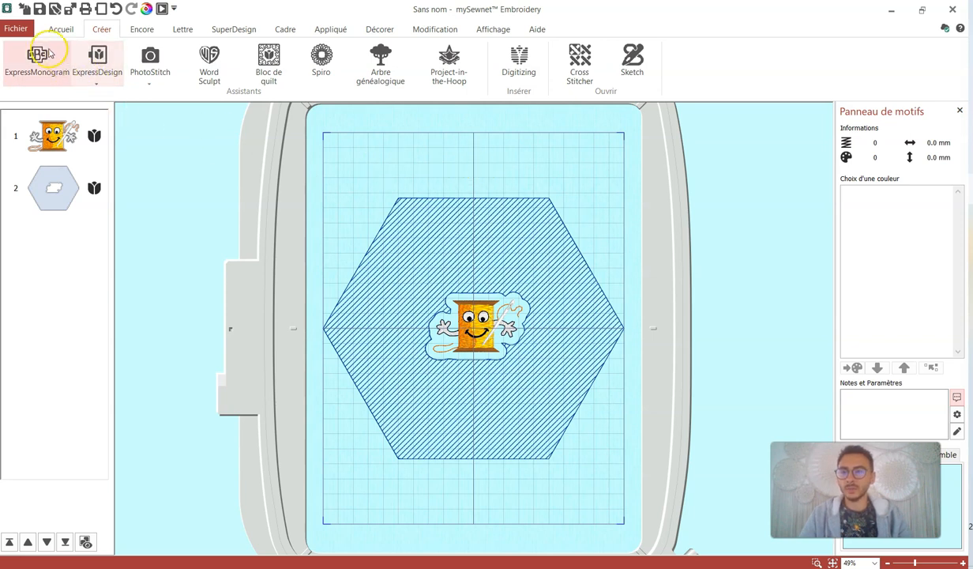
Send the quilt block to mySewnet Cloud under the file name Bloc 1.
{"action": "left_click", "coordinate": [17, 30]}
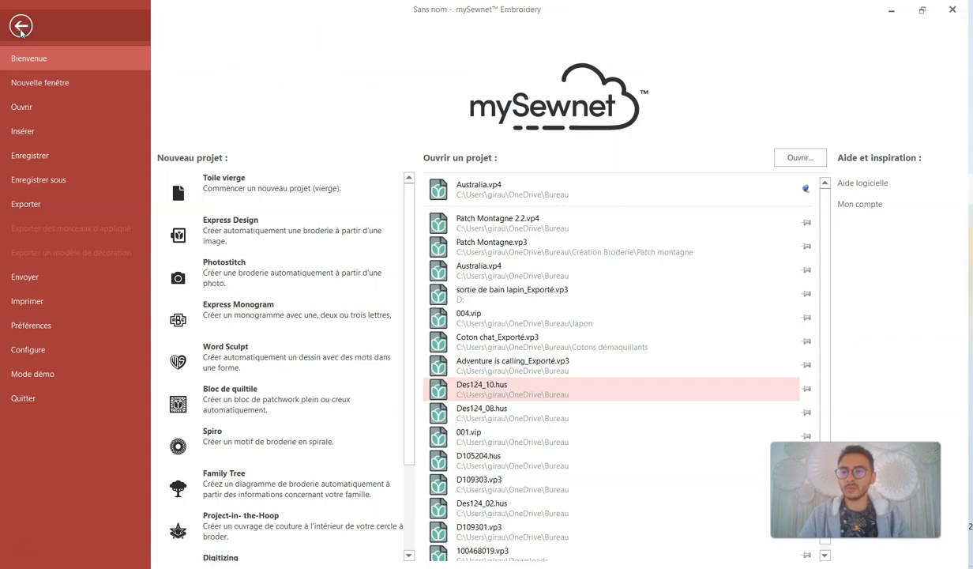
{"action": "left_click", "coordinate": [33, 277]}
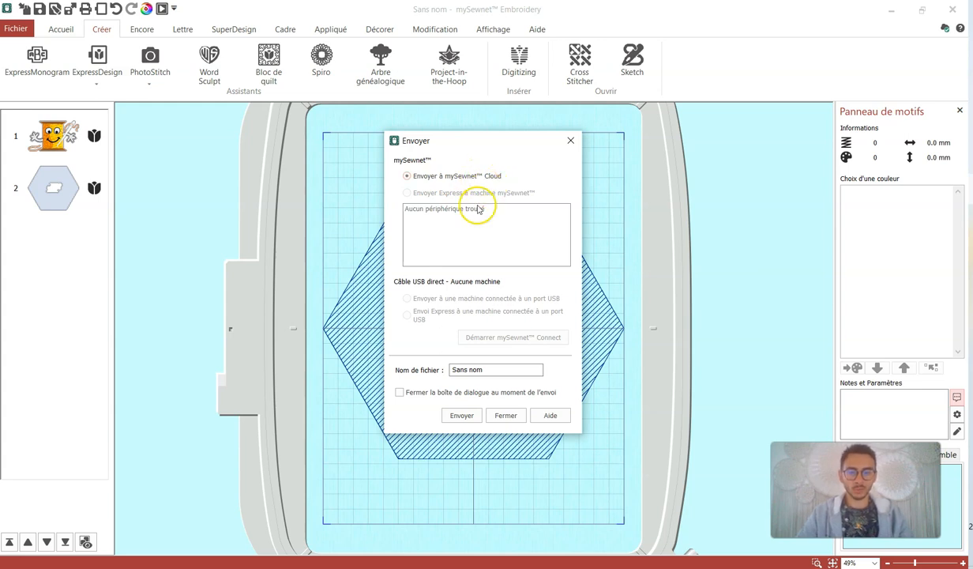
{"action": "left_click_drag", "start_coordinate": [490, 369], "coordinate": [442, 368]}
{"action": "type", "text": "Blo"}
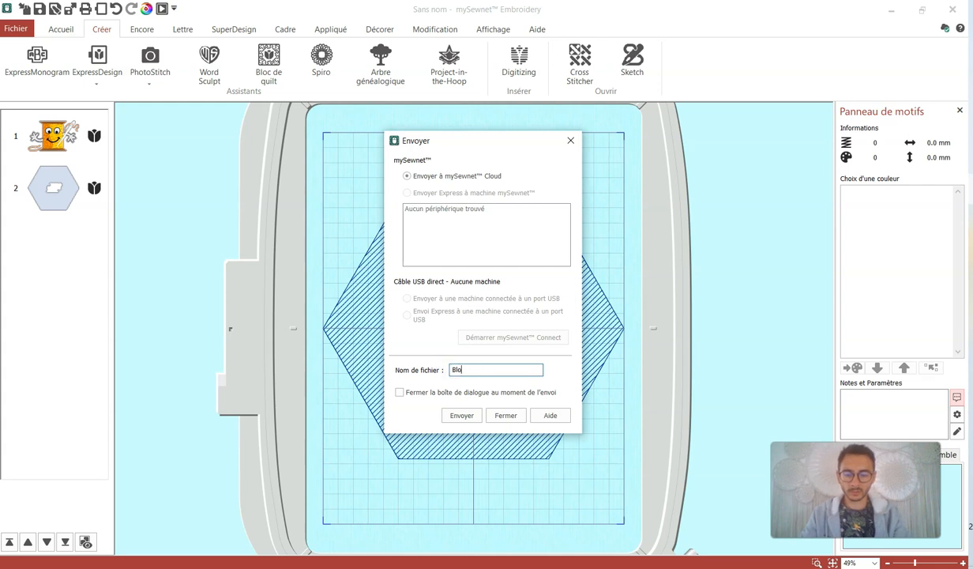
{"action": "type", "text": "c 1"}
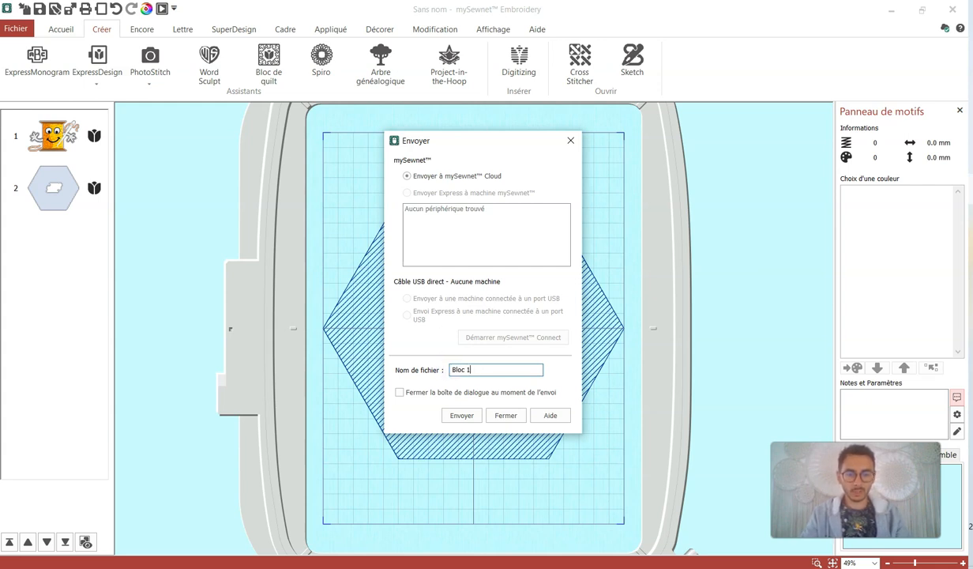
{"action": "left_click", "coordinate": [461, 416]}
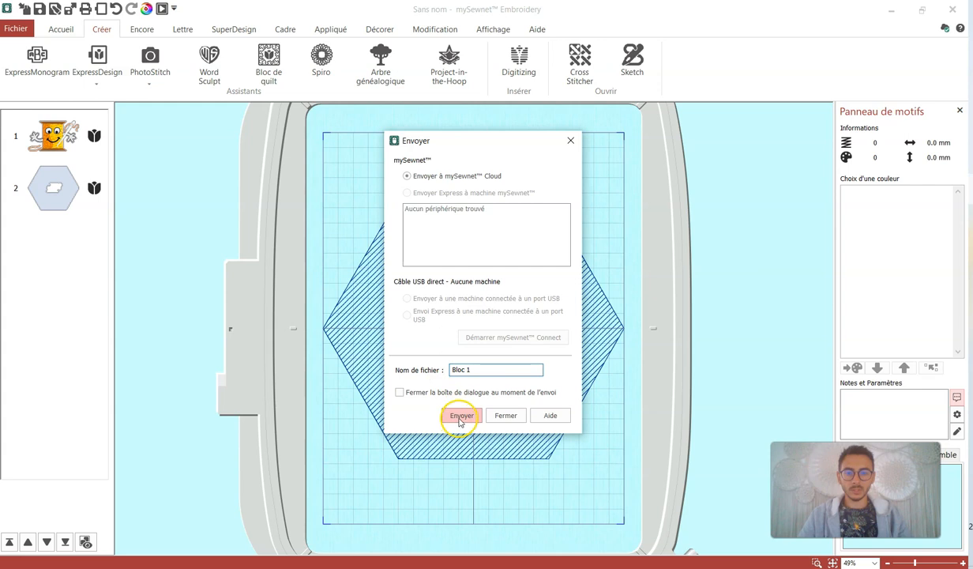